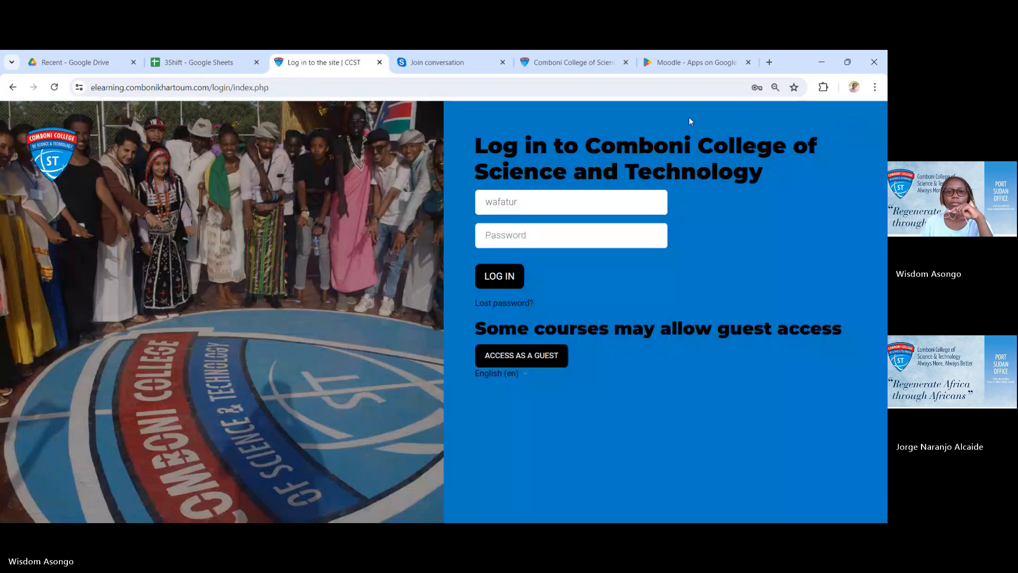
Log in to the e-learning site with the saved account that matches the profile owner, entering the device PIN to release its password.
left_click(582, 199)
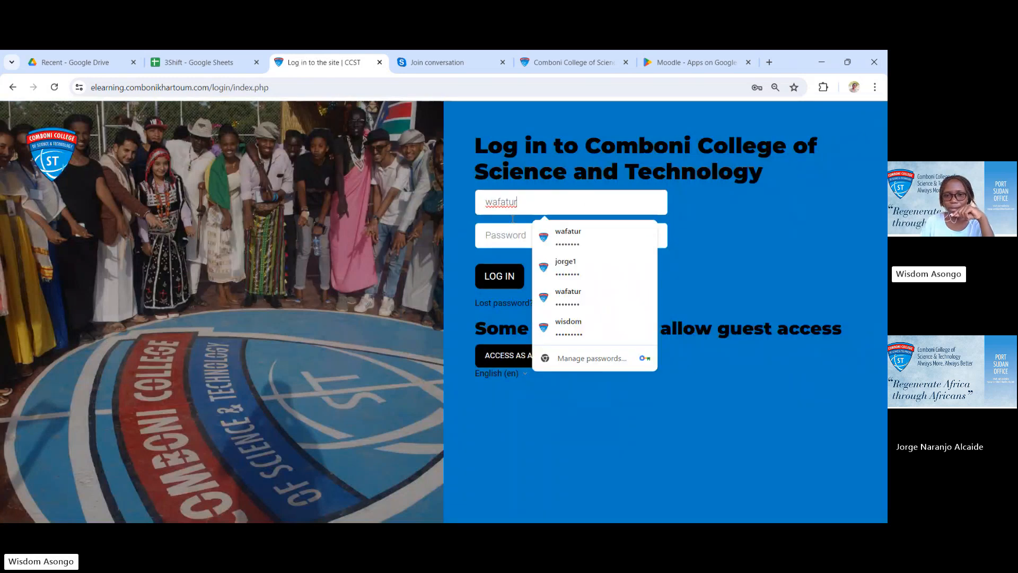
left_click(582, 330)
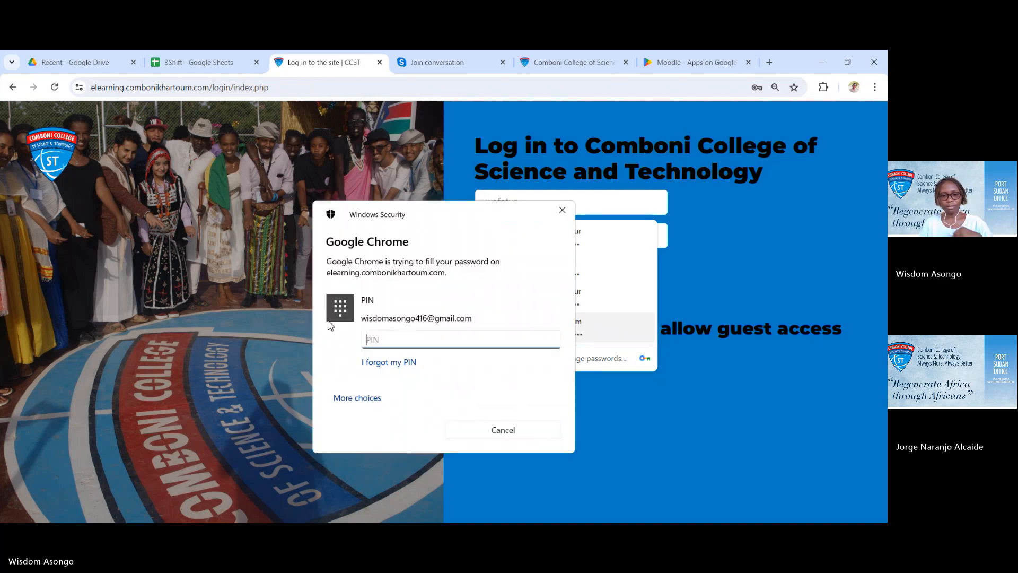
type("••••")
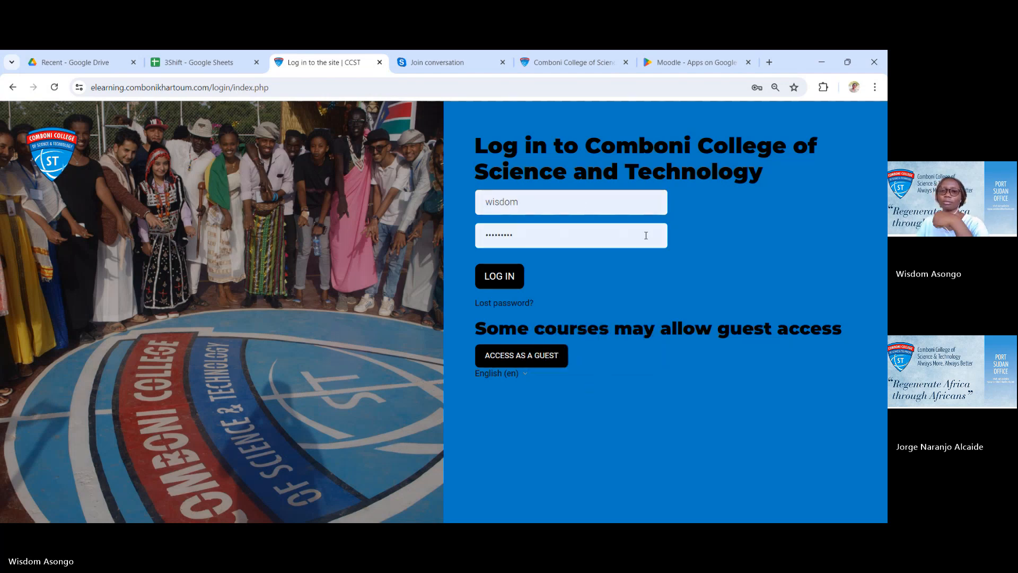
left_click(510, 280)
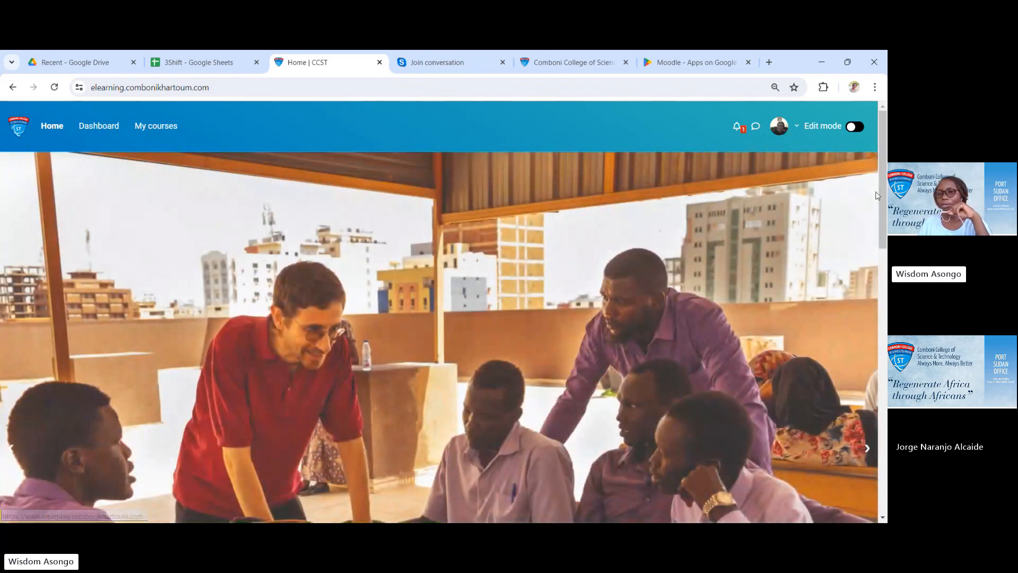
Open the account's own profile page and review its user details, course details and mobile app information.
right_click(860, 184)
left_click(751, 223)
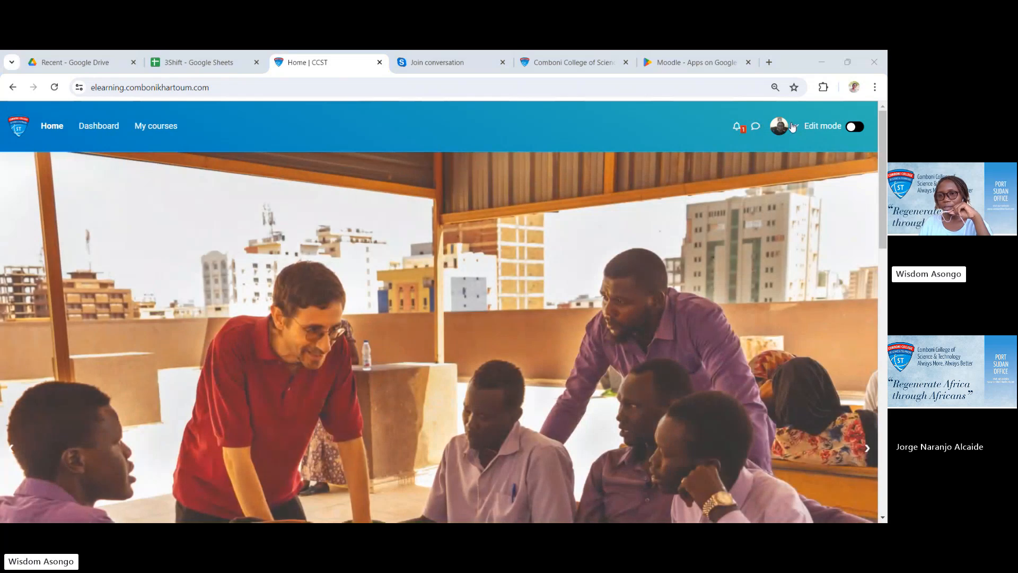
left_click(792, 128)
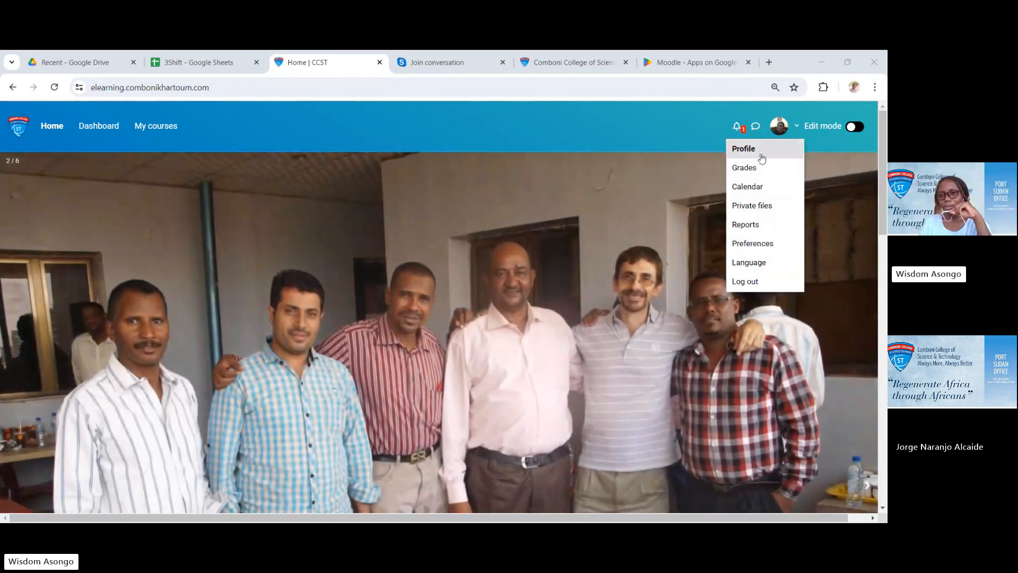
left_click(762, 158)
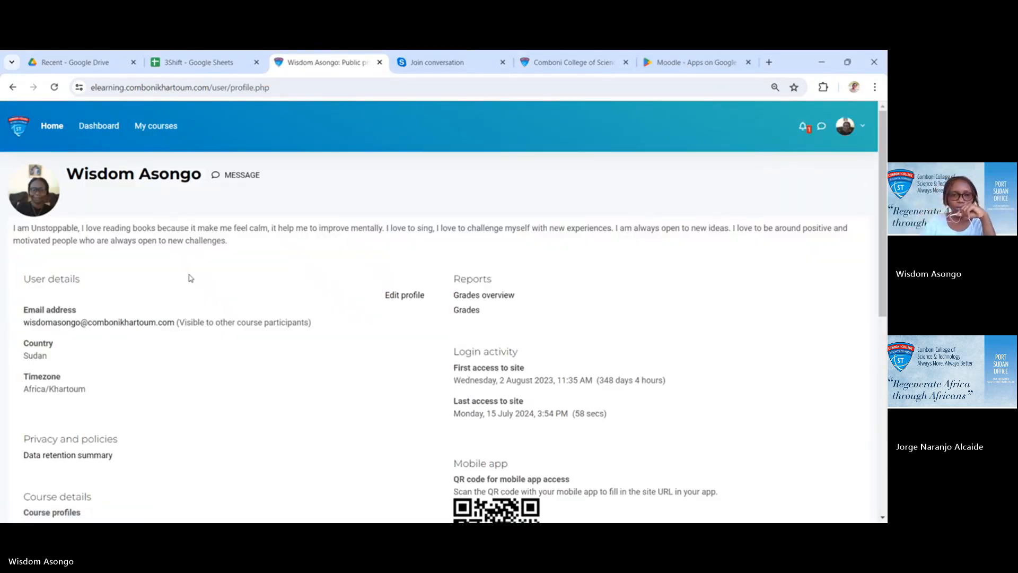
key("alt+Tab")
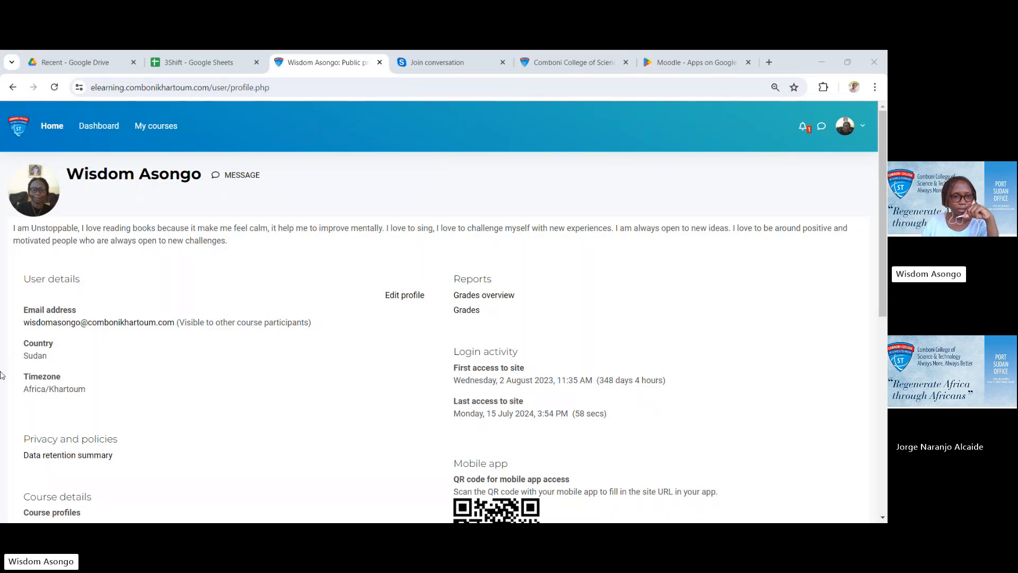
scroll(180, 451, "down", 2)
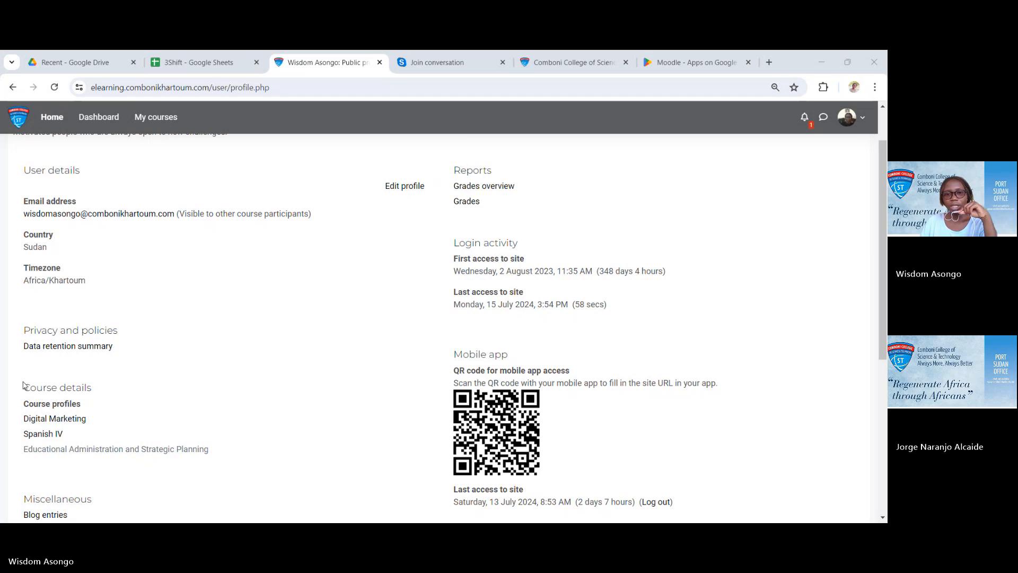
scroll(504, 341, "up", 2)
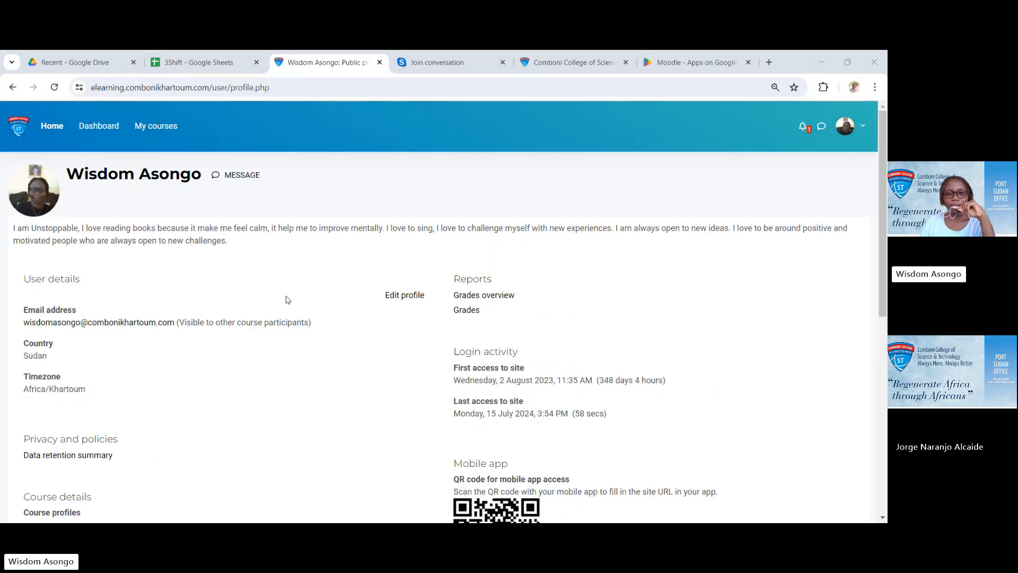
Open the profile for editing and review its general fields, description and user picture section.
left_click(406, 300)
left_click(306, 325)
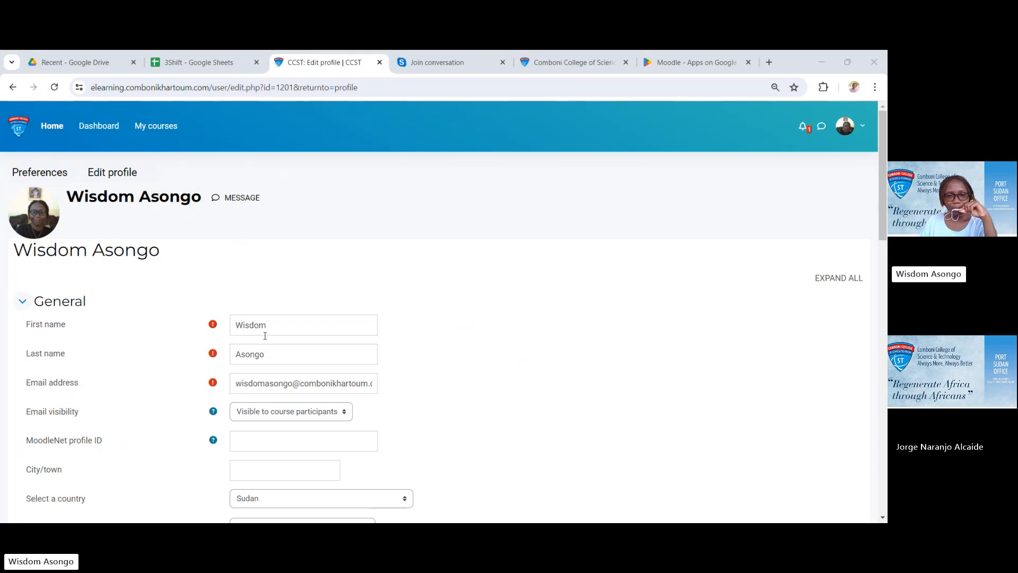
scroll(327, 318, "down", 1)
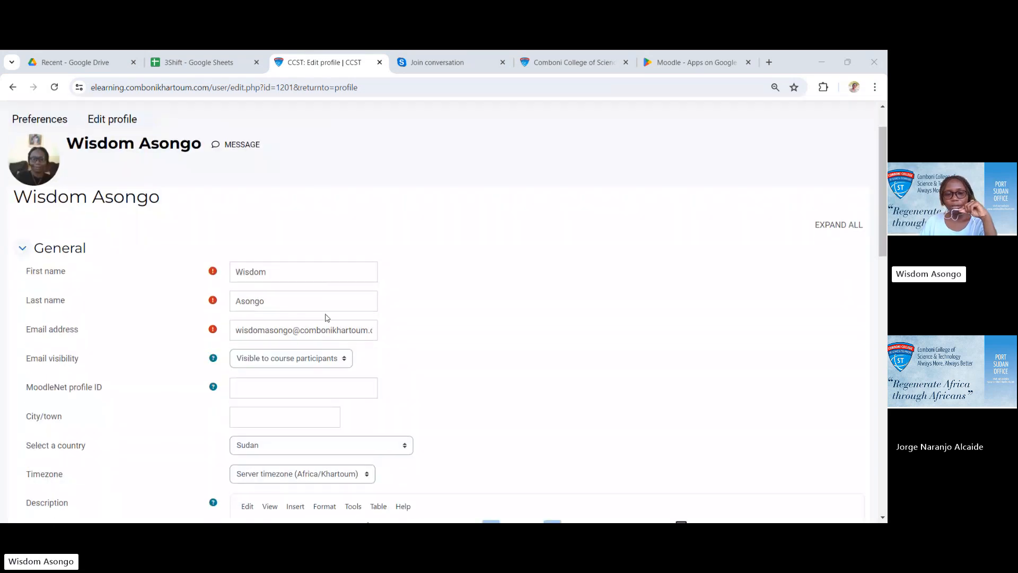
scroll(327, 318, "down", 1)
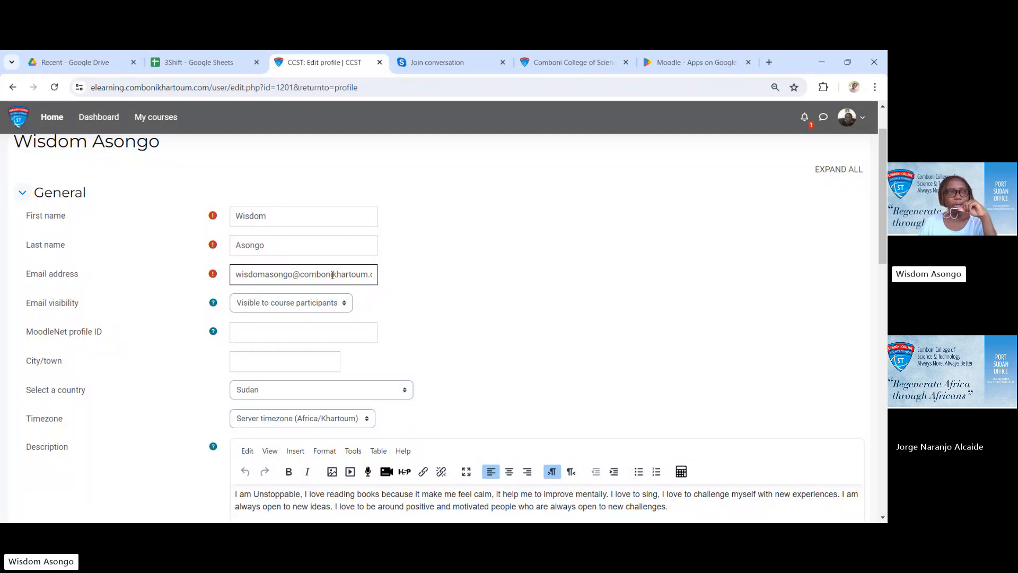
scroll(480, 319, "up", 2)
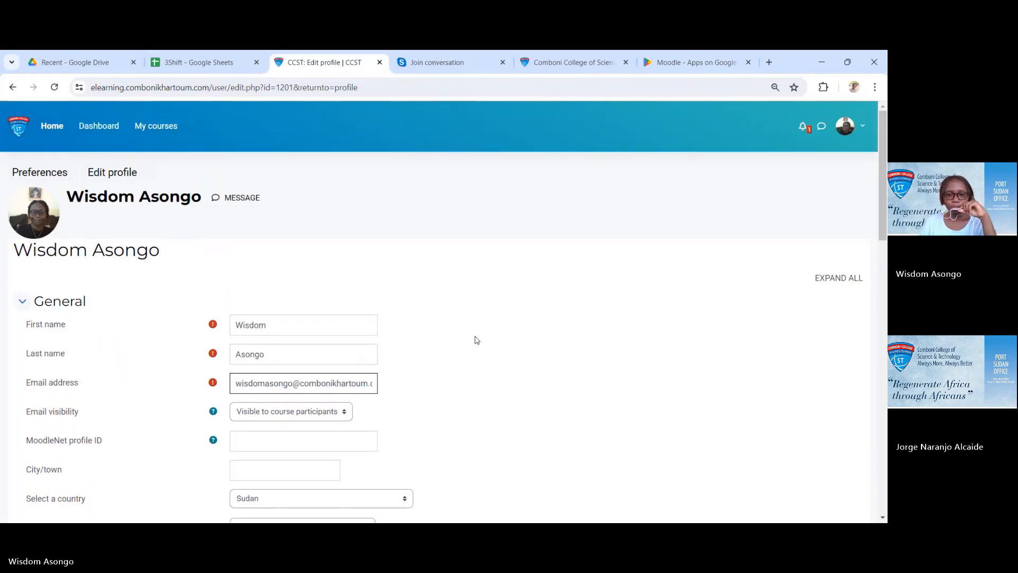
scroll(476, 340, "down", 2)
scroll(283, 464, "up", 2)
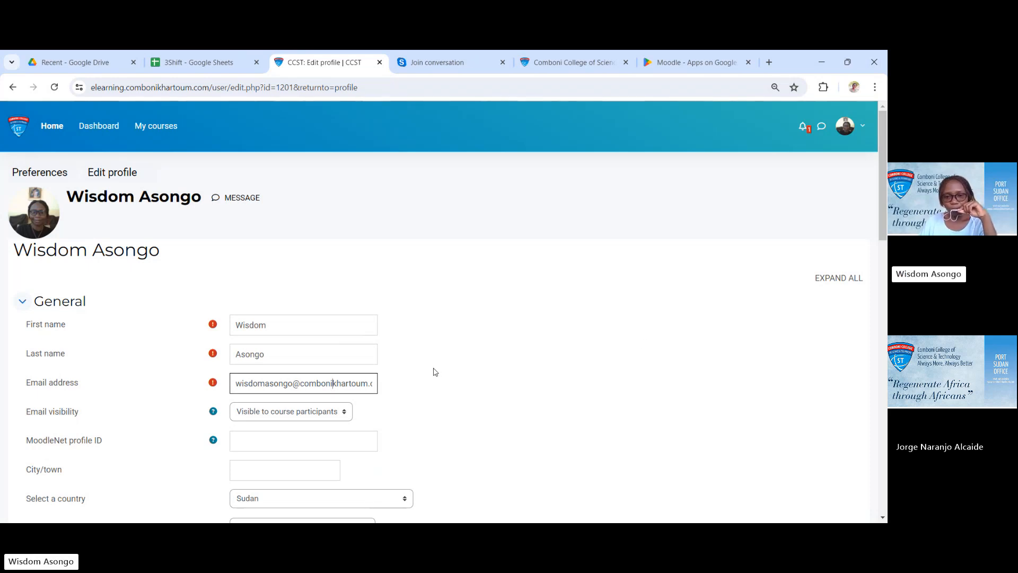
scroll(435, 371, "down", 4)
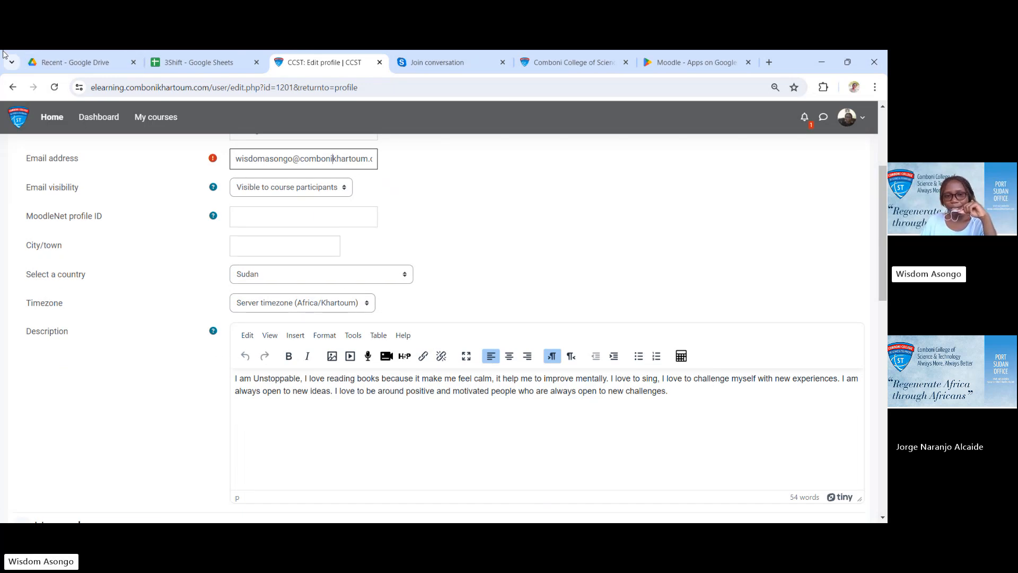
scroll(136, 292, "down", 2)
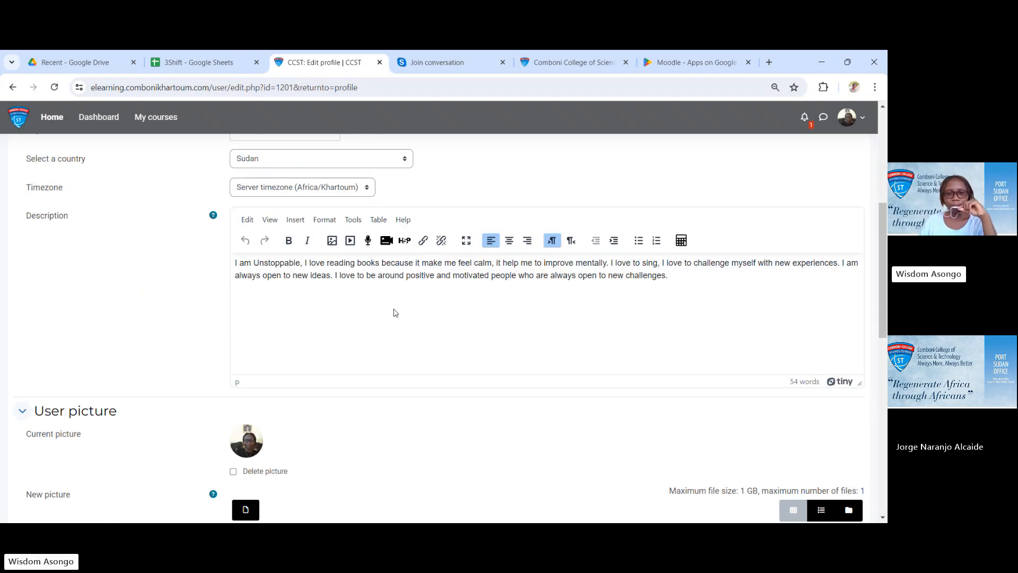
scroll(394, 312, "down", 3)
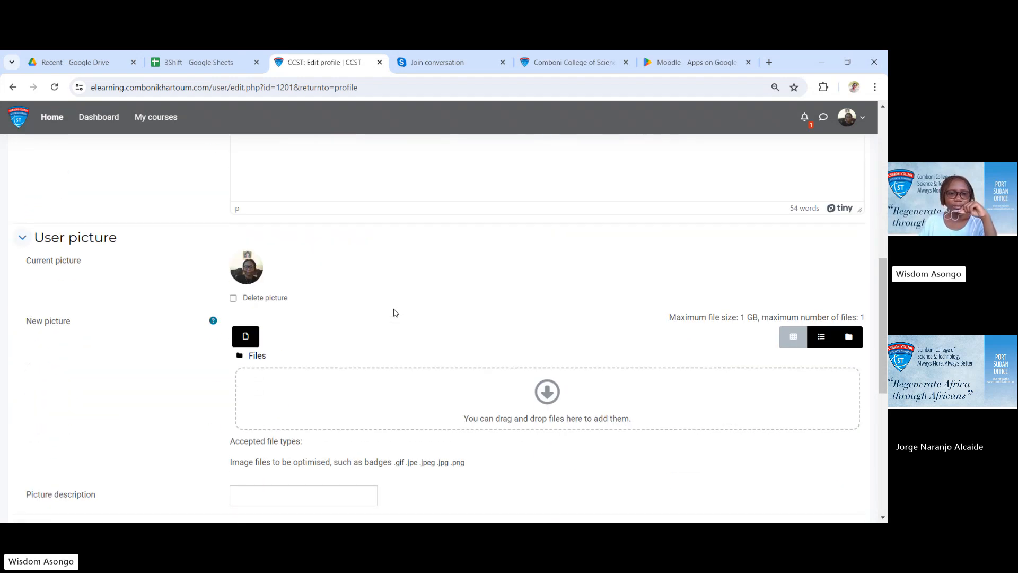
scroll(394, 312, "down", 1)
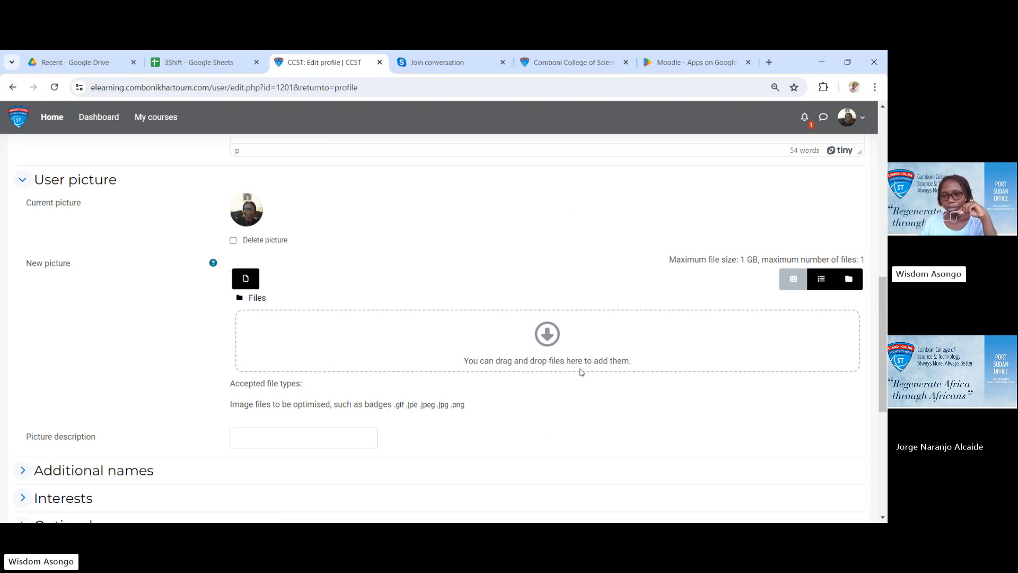
left_click(544, 329)
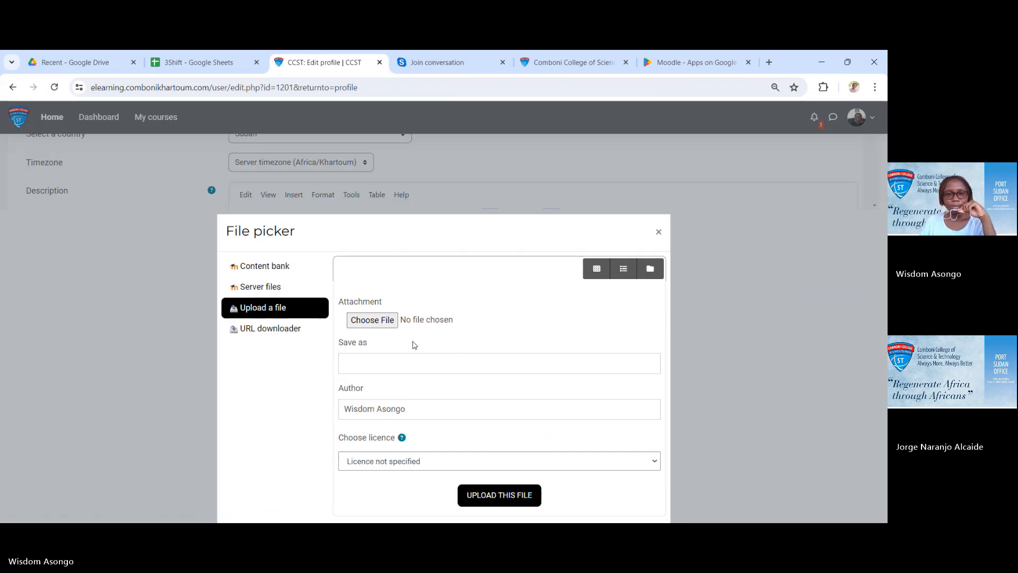
left_click(370, 321)
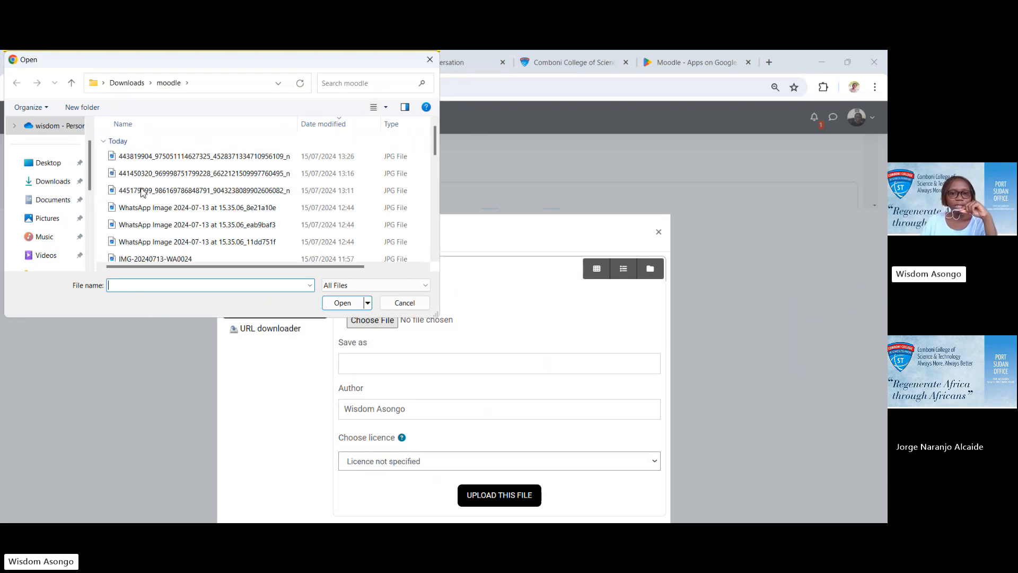
left_click(427, 62)
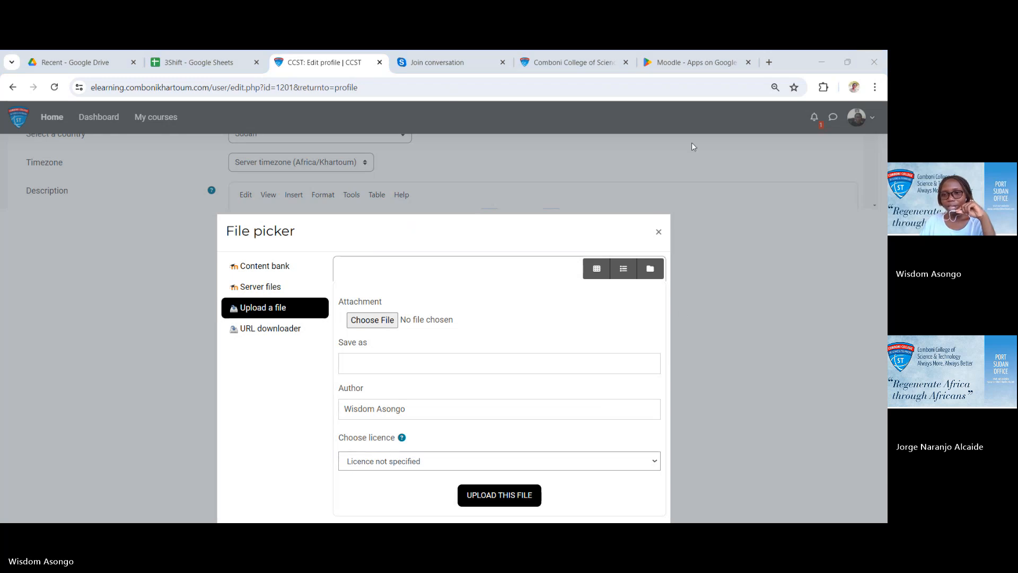
left_click(659, 232)
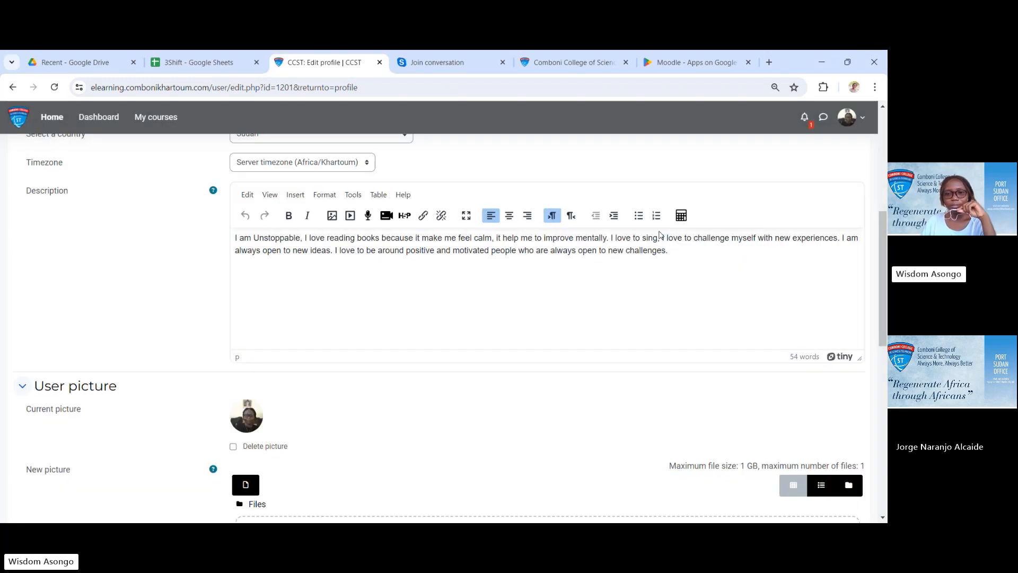
Review the remaining profile form sections and save the profile with Update profile.
scroll(644, 244, "down", 5)
scroll(644, 244, "down", 1)
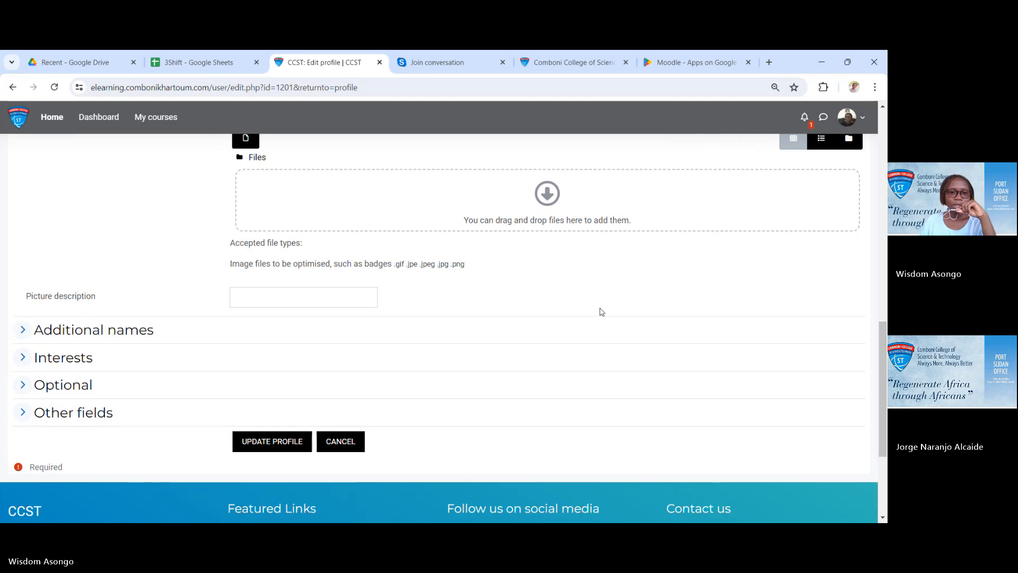
scroll(533, 397, "up", 2)
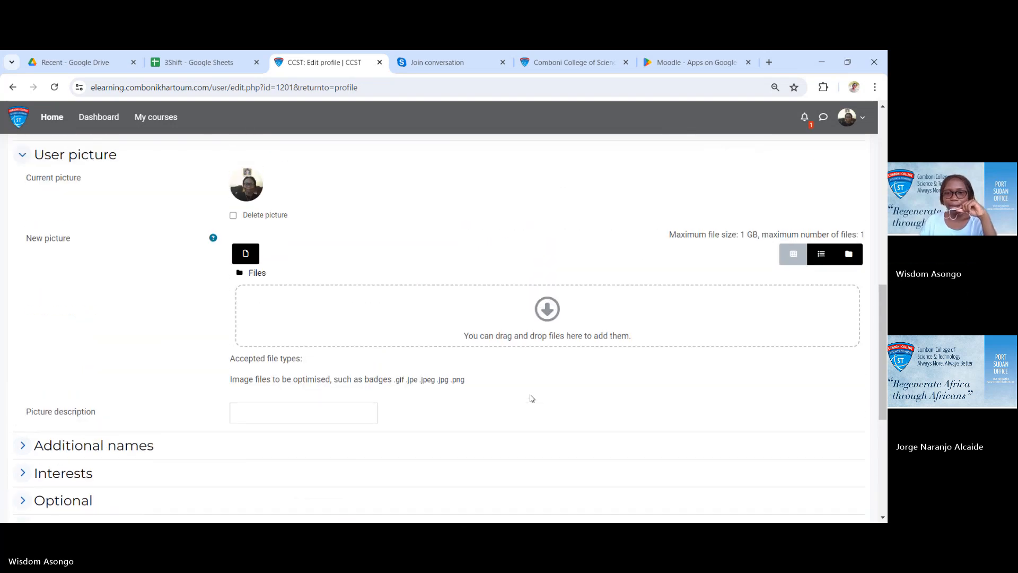
scroll(458, 331, "down", 2)
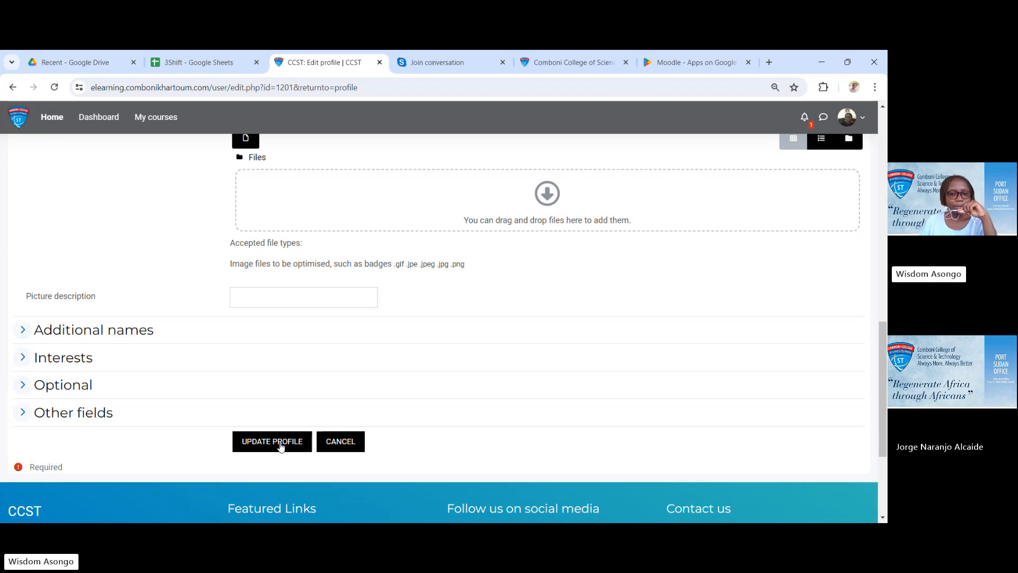
scroll(2, 351, "up", 10)
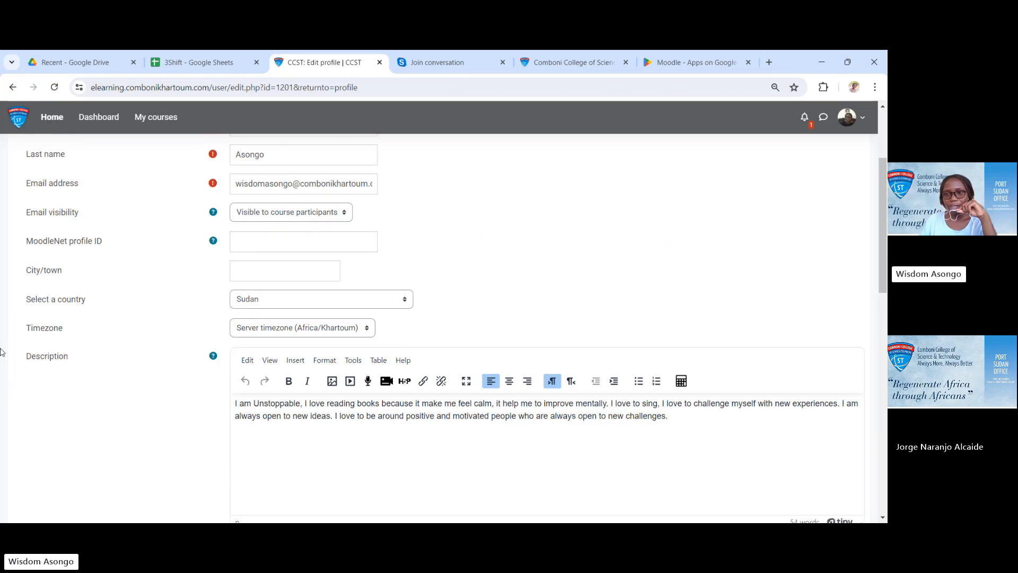
scroll(2, 352, "down", 10)
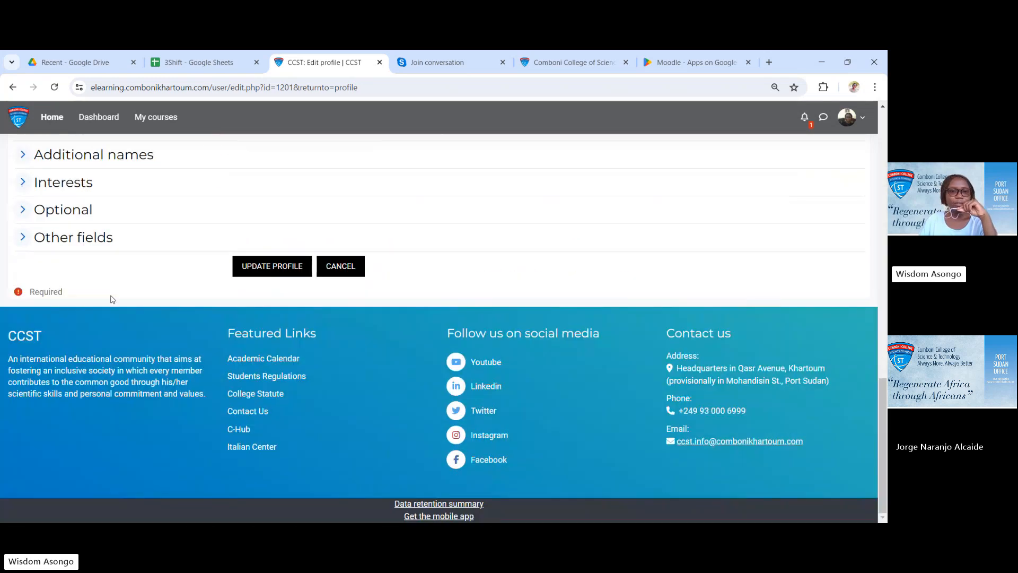
left_click(265, 267)
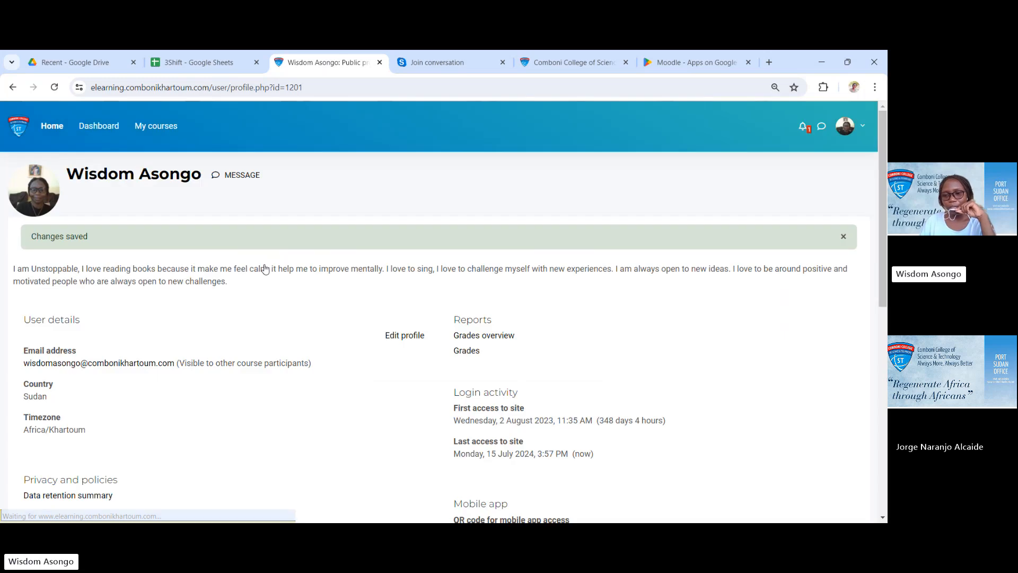
Examine the saved profile page, including the user details, course profiles and mobile app QR code.
scroll(265, 268, "down", 5)
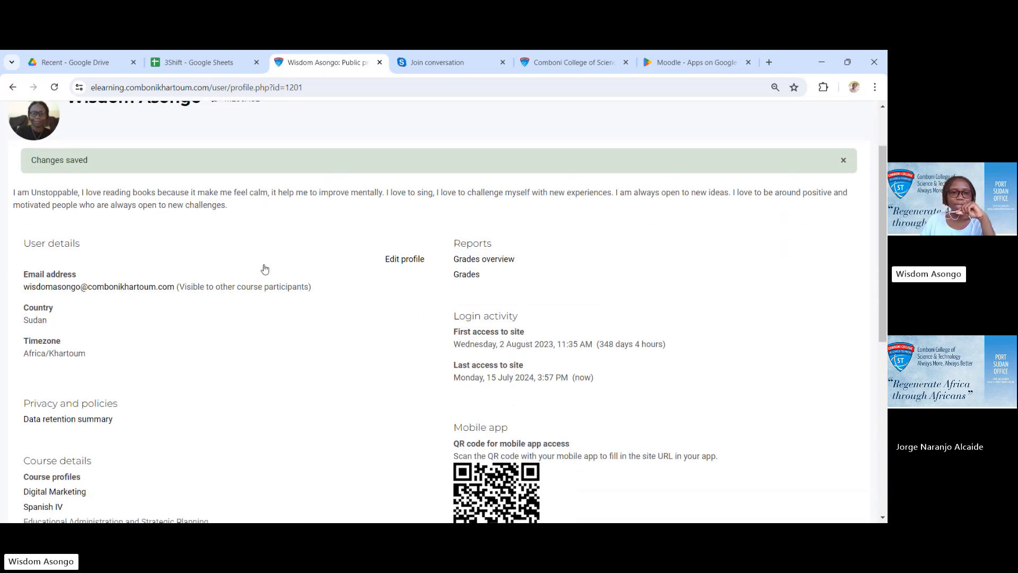
scroll(102, 245, "down", 1)
scroll(101, 250, "up", 4)
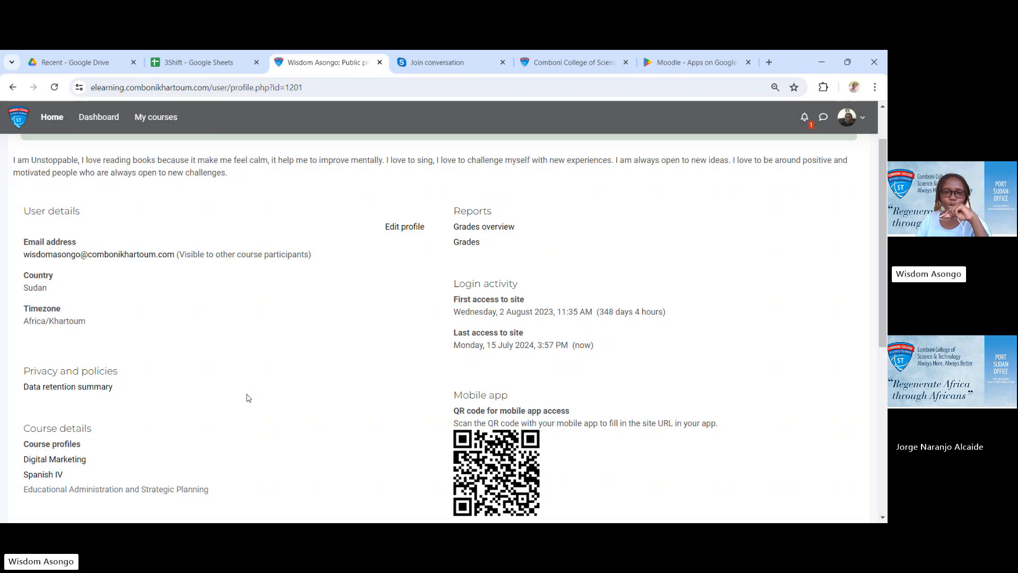
scroll(247, 397, "up", 2)
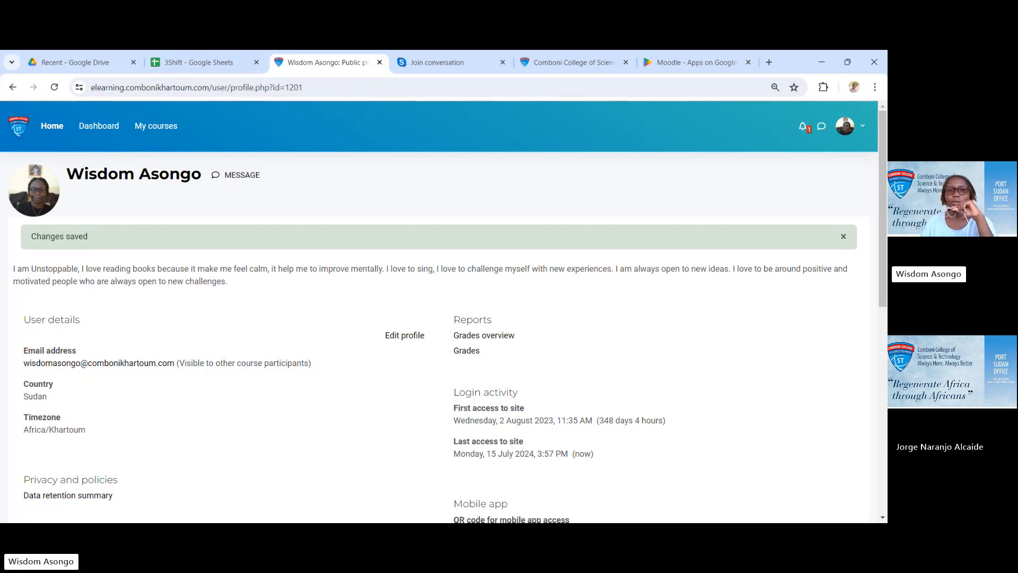
Return to the site home page, open the messaging drawer and expand the group conversations.
left_click(52, 126)
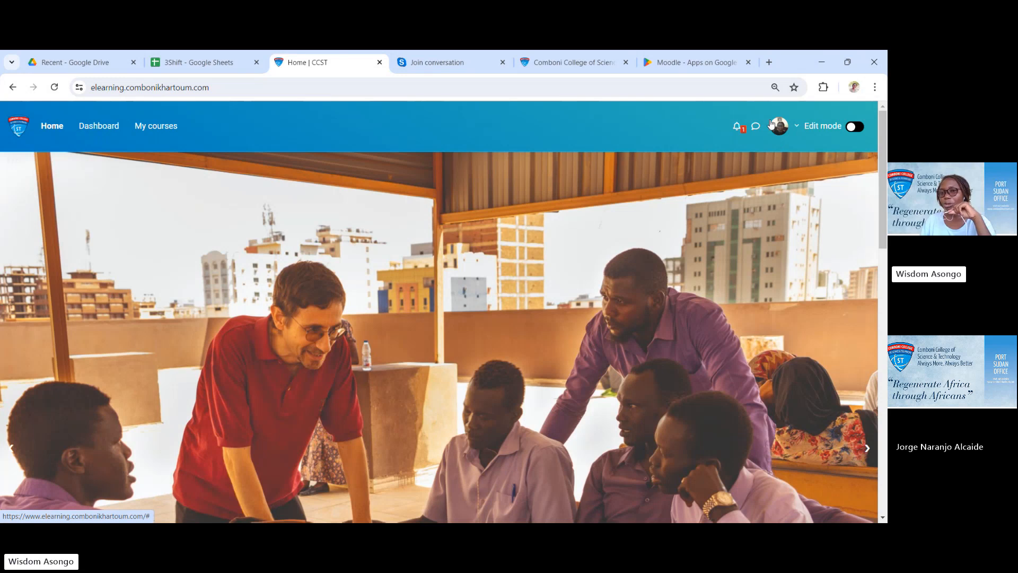
left_click(755, 127)
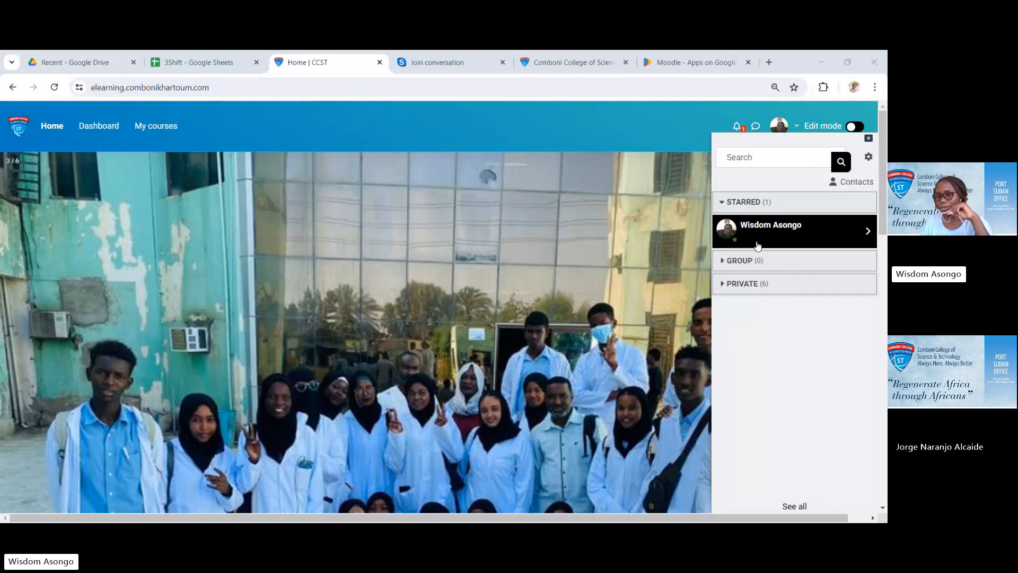
left_click(722, 260)
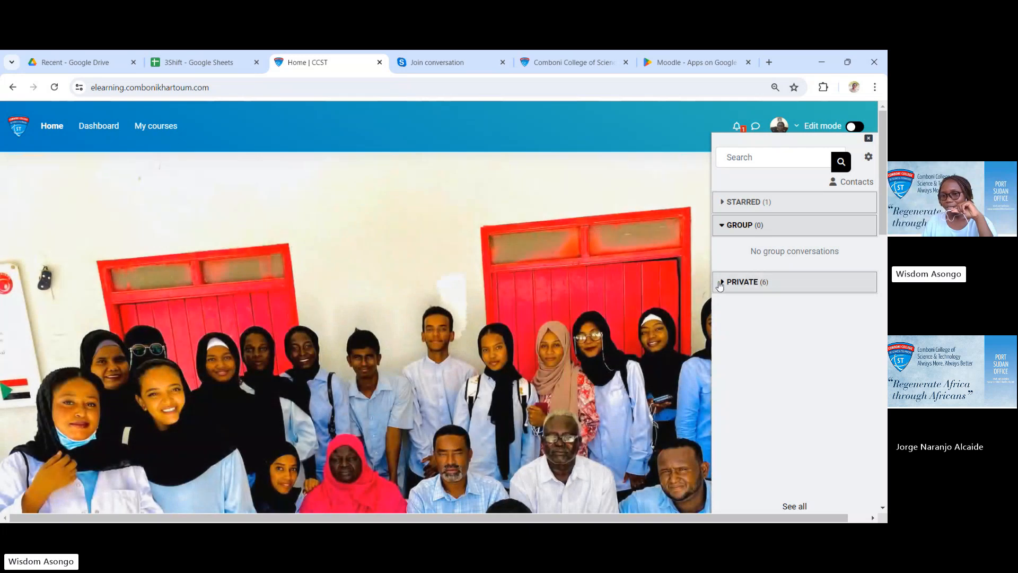
Expand the private conversations and search people and messages for "virtual".
left_click(722, 282)
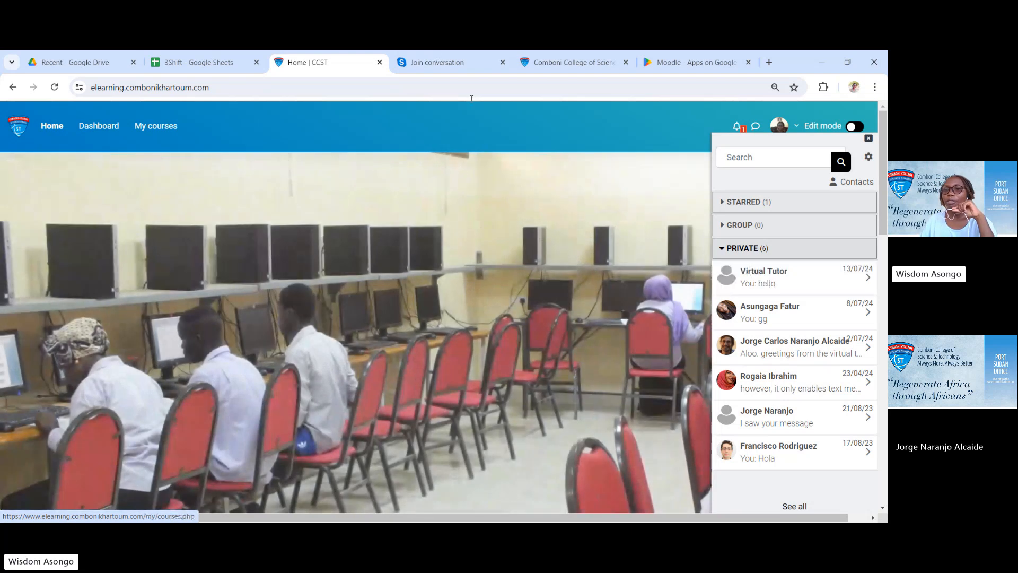
left_click(795, 156)
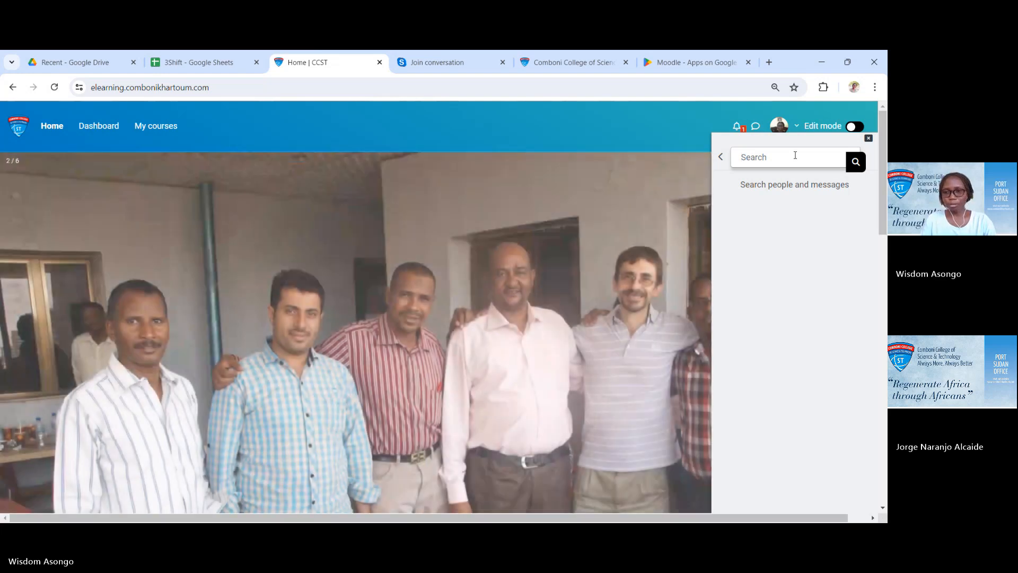
type("vi")
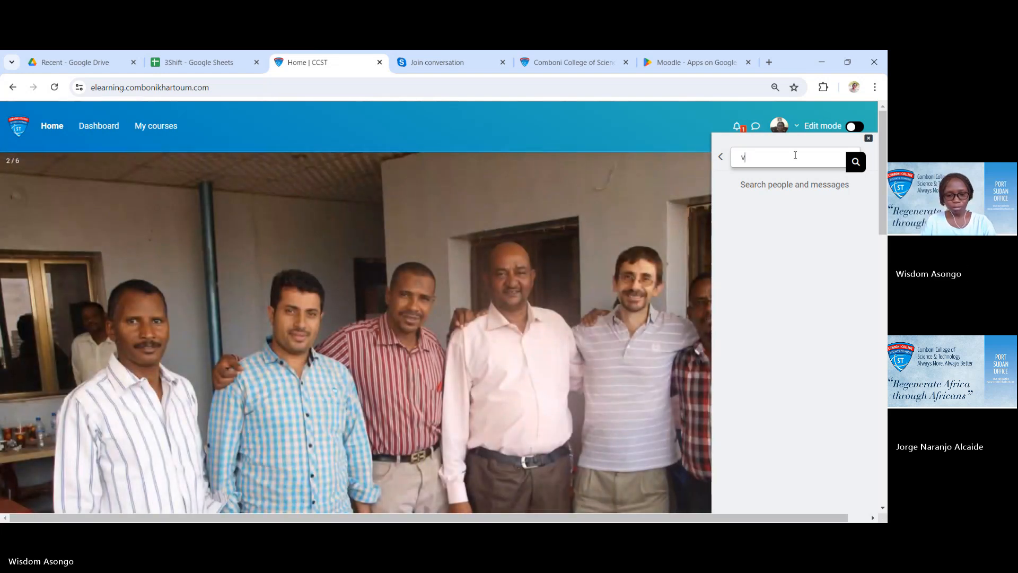
type("rt")
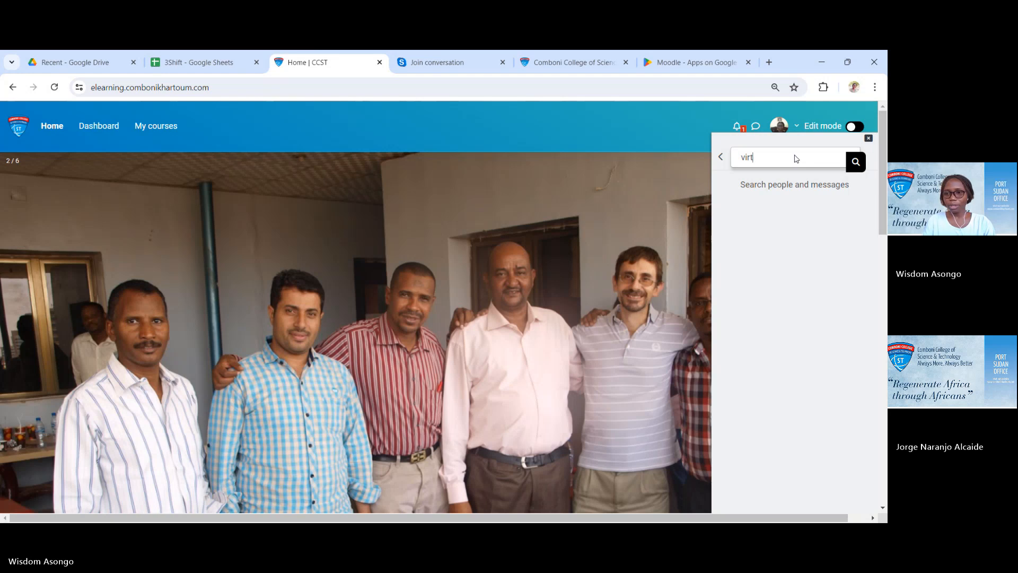
type("ual")
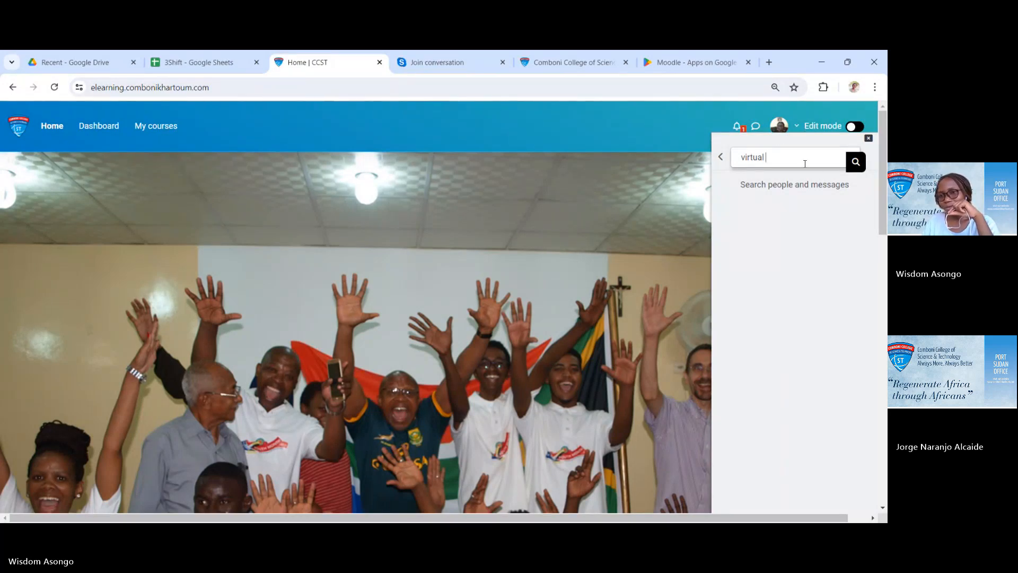
key("Return")
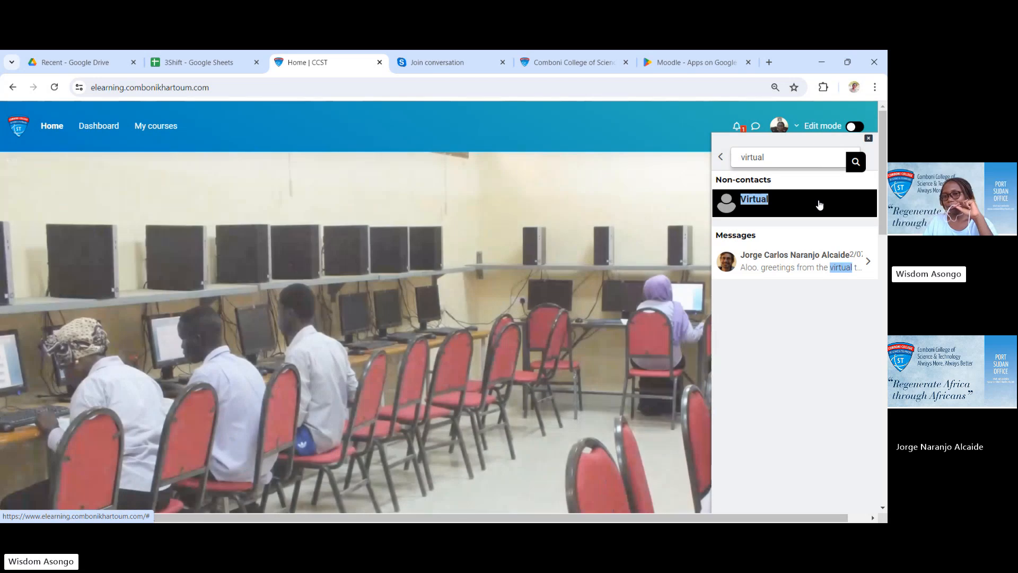
Open the conversation with Virtual Tutor from the search results and send the message "Hello can you help me".
left_click(819, 205)
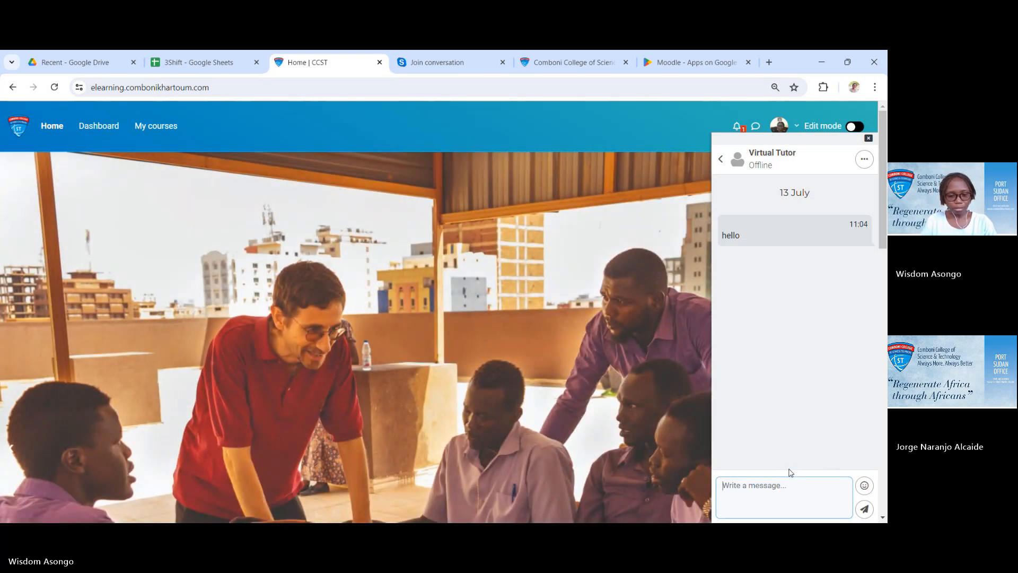
type("Hello ")
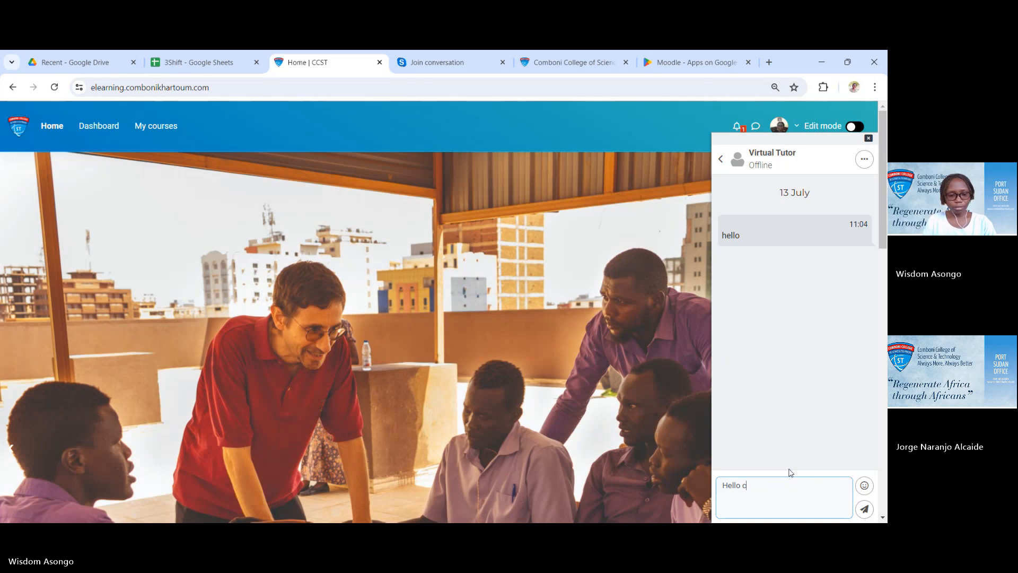
type("can you help")
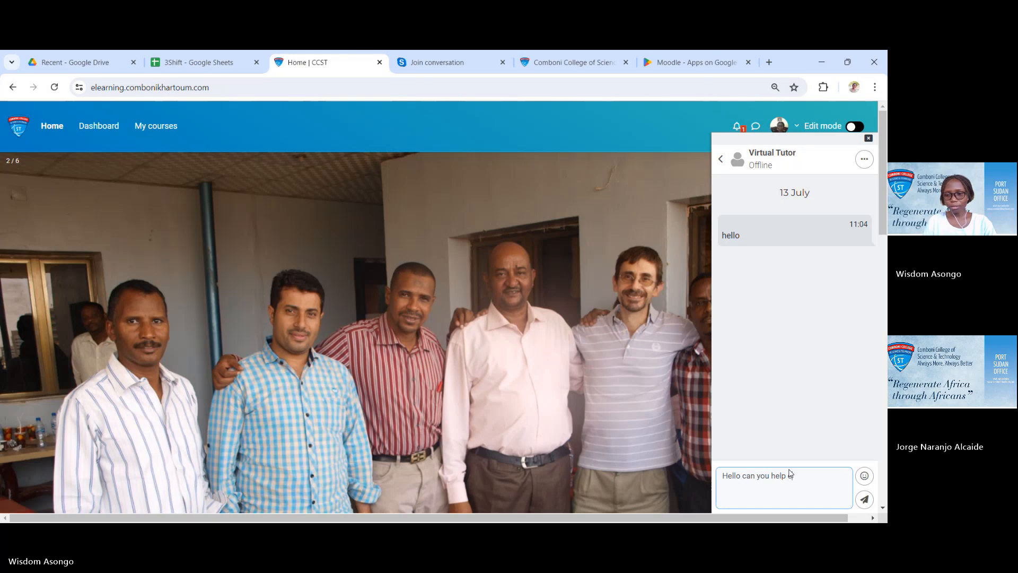
type("me")
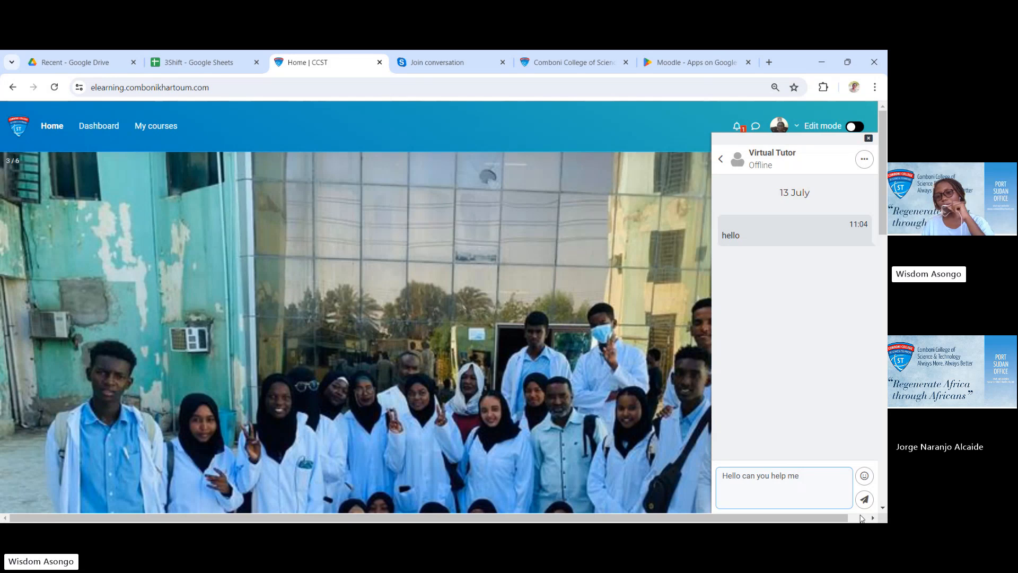
left_click(865, 498)
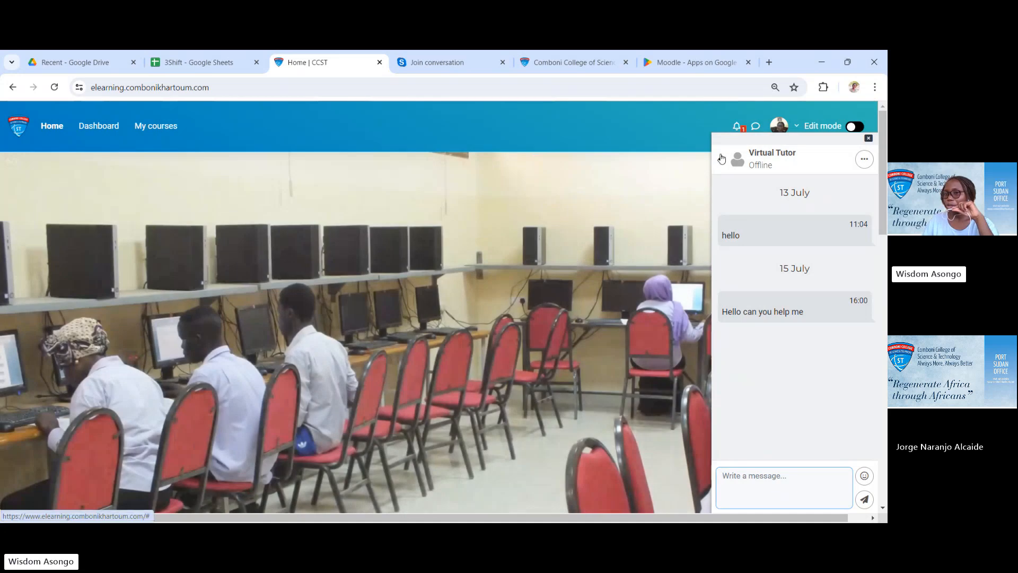
Clear the message search to return to the conversation list, and check the contacts list.
left_click(722, 158)
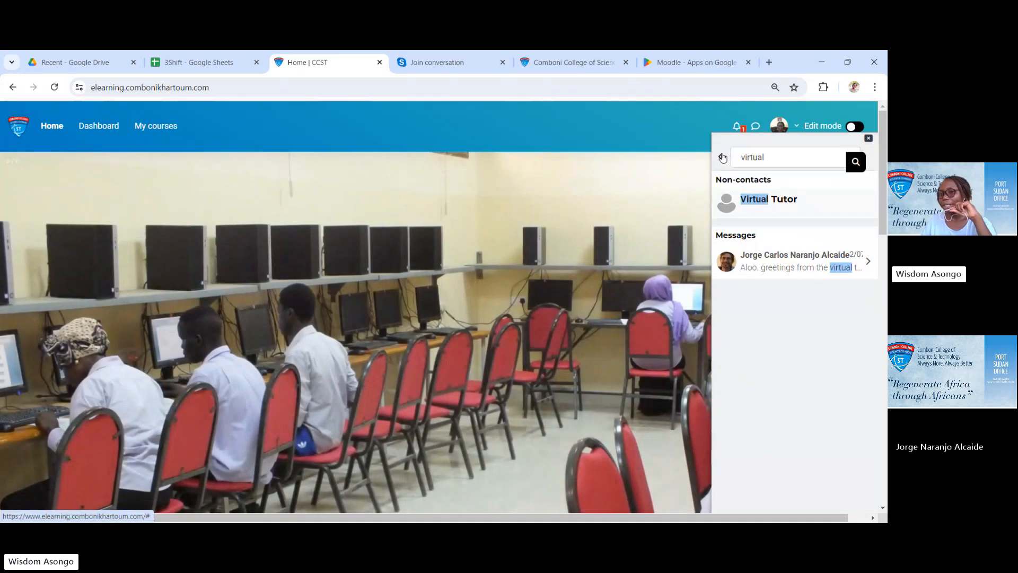
left_click(781, 153)
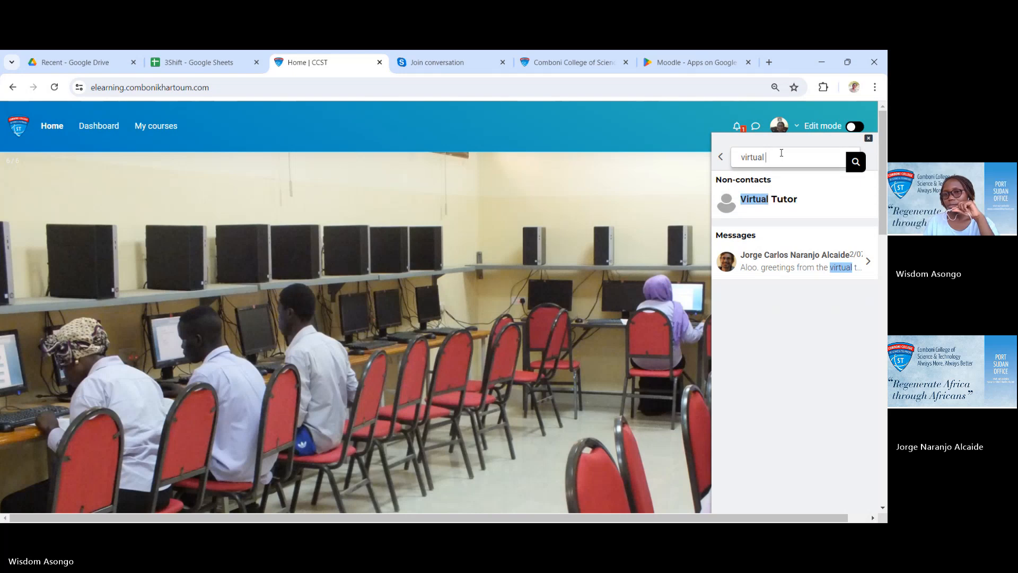
key("BackSpace")
key("BackSpace")
key("BackSpace")
key("BackSpace")
key("BackSpace")
key("BackSpace")
key("BackSpace")
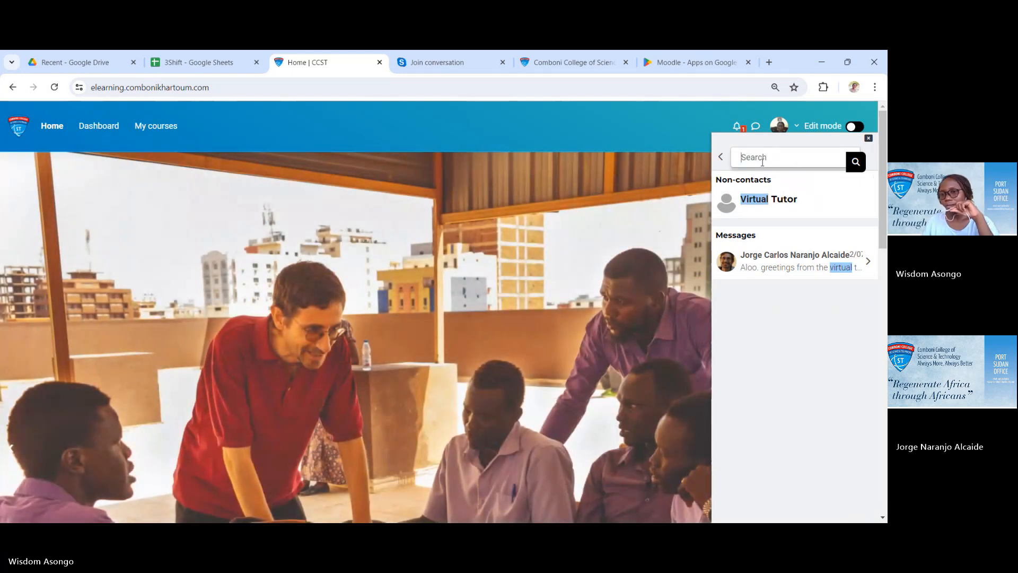
left_click(721, 158)
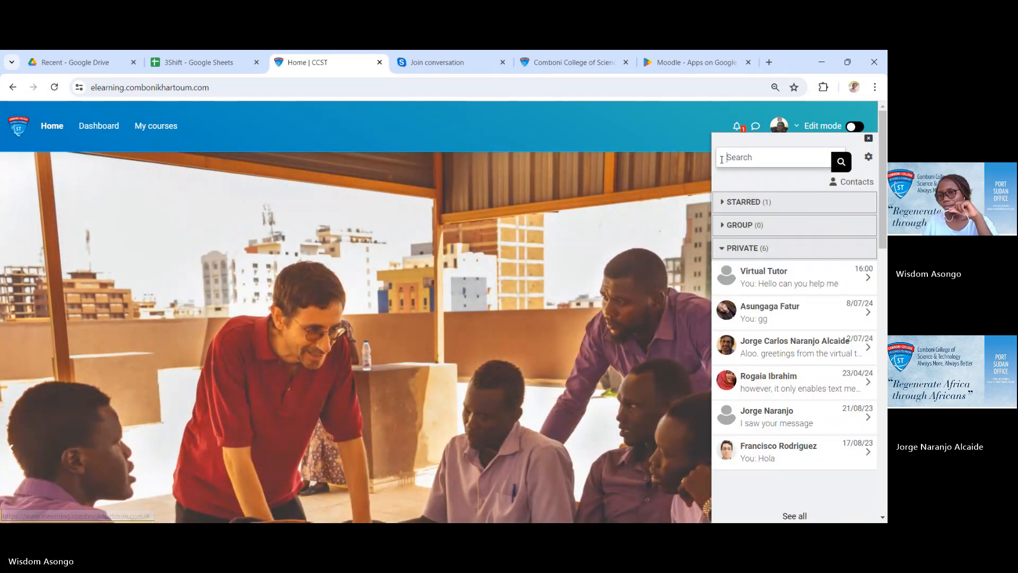
left_click(837, 183)
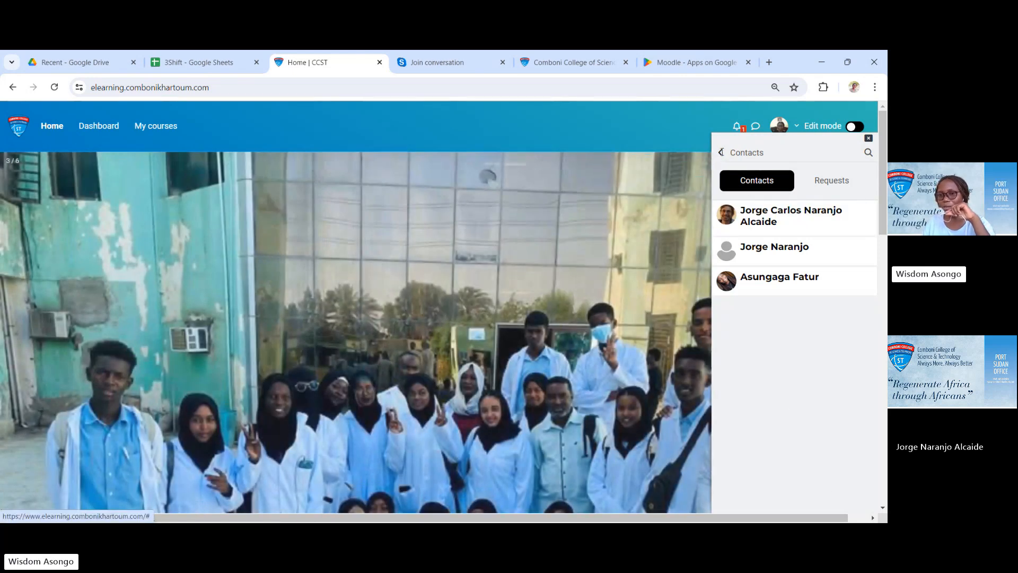
left_click(722, 152)
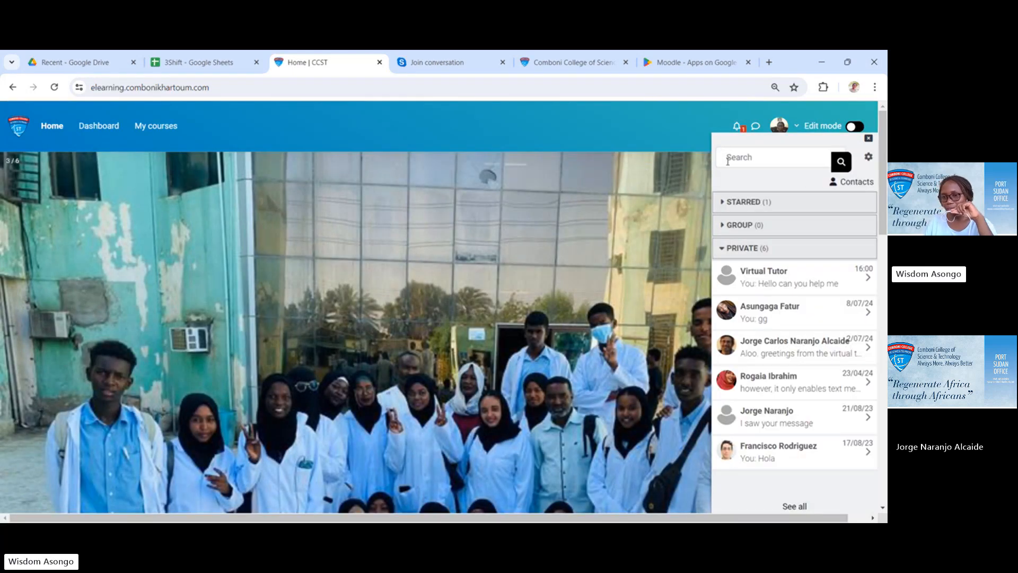
Add Virtual Tutor to the contacts from its private conversation and close the messaging drawer.
right_click(800, 275)
left_click(810, 276)
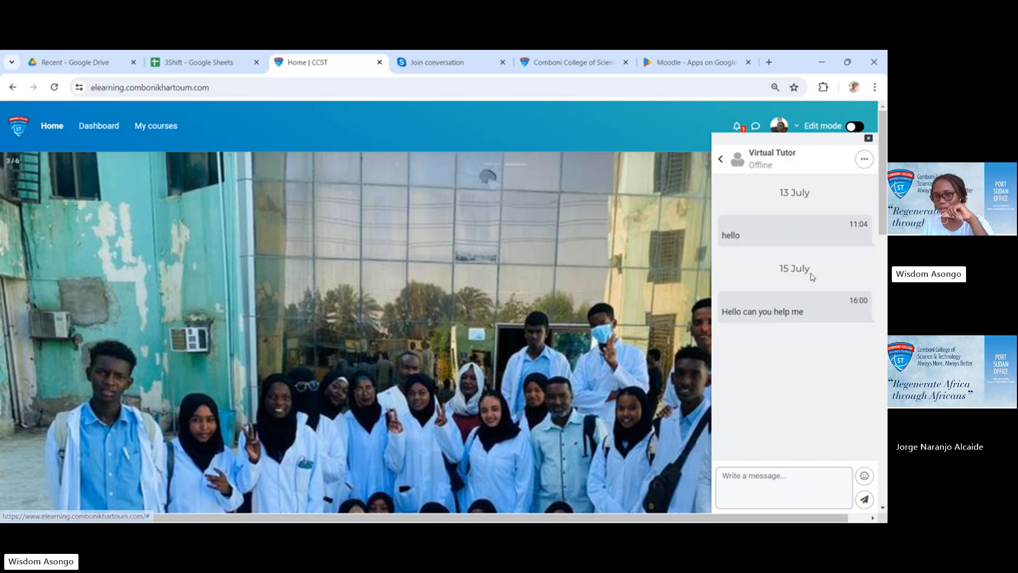
left_click(865, 160)
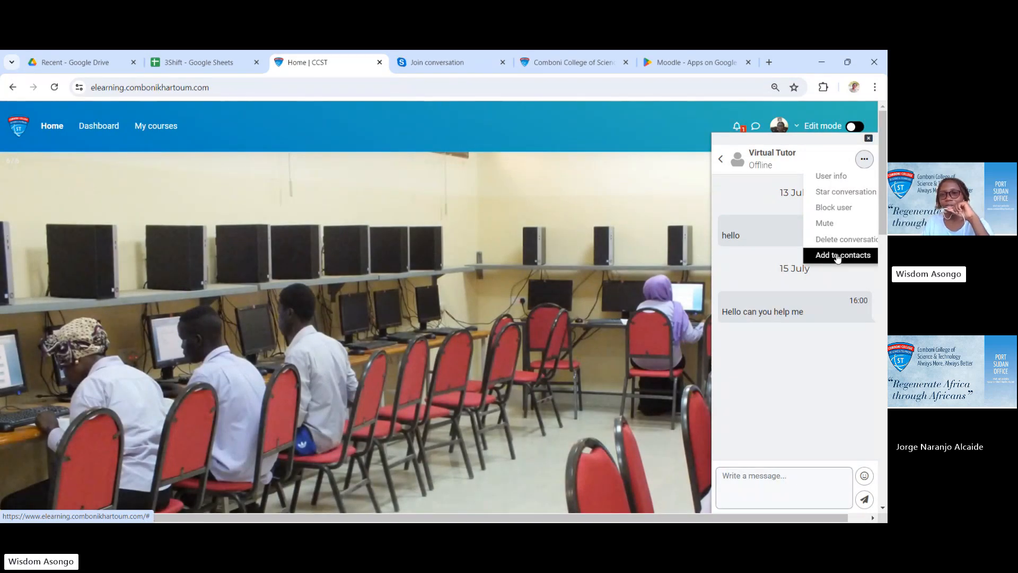
left_click(837, 258)
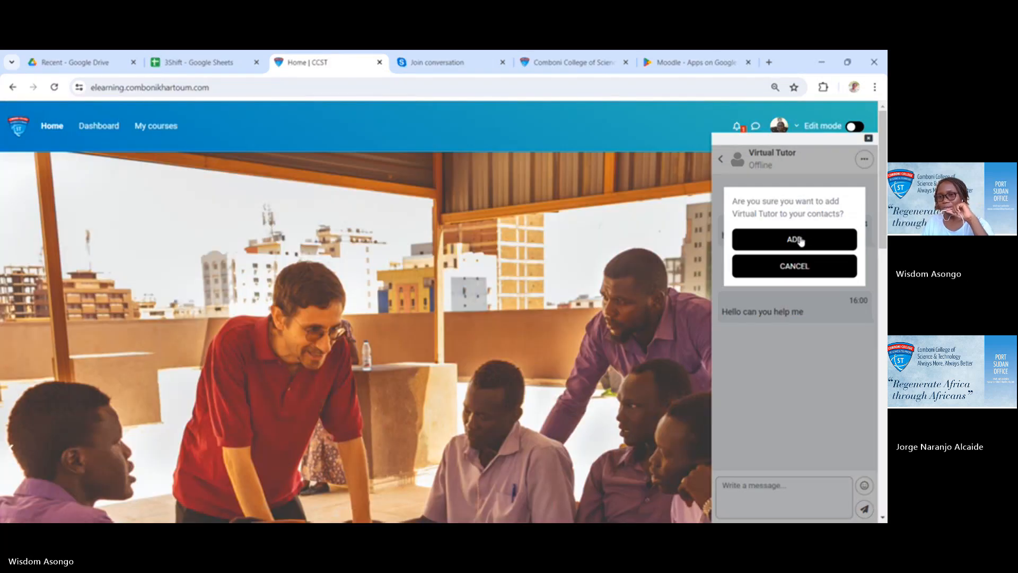
left_click(801, 241)
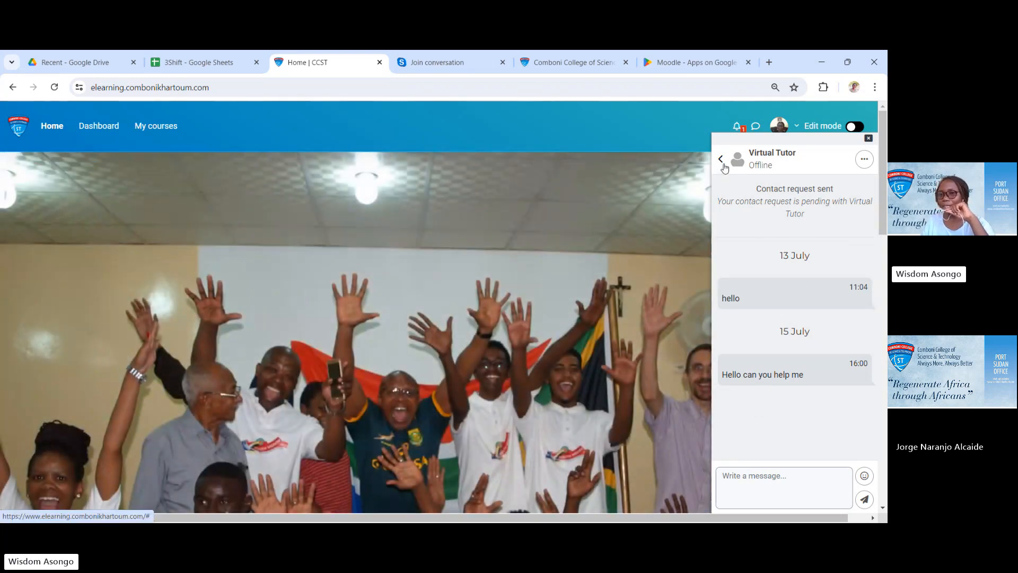
left_click(723, 165)
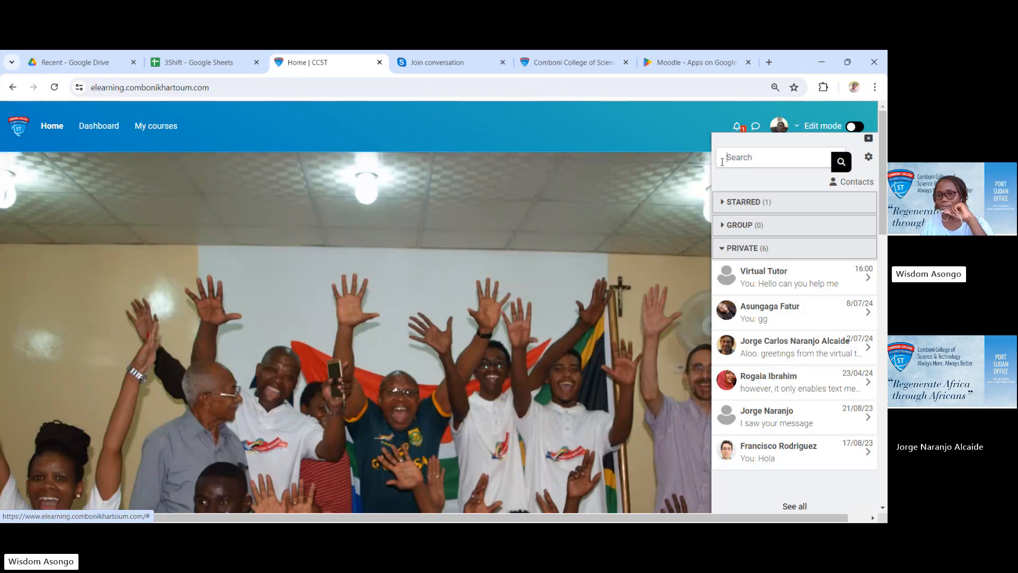
left_click(706, 164)
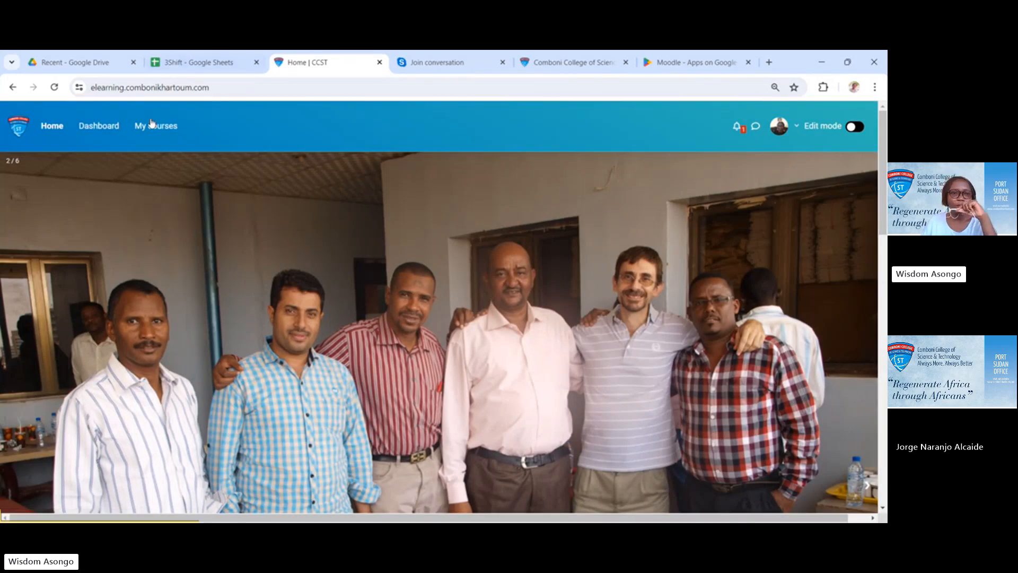
Open the Digital Marketing course from My courses and review its list of enrolled participants.
left_click(153, 130)
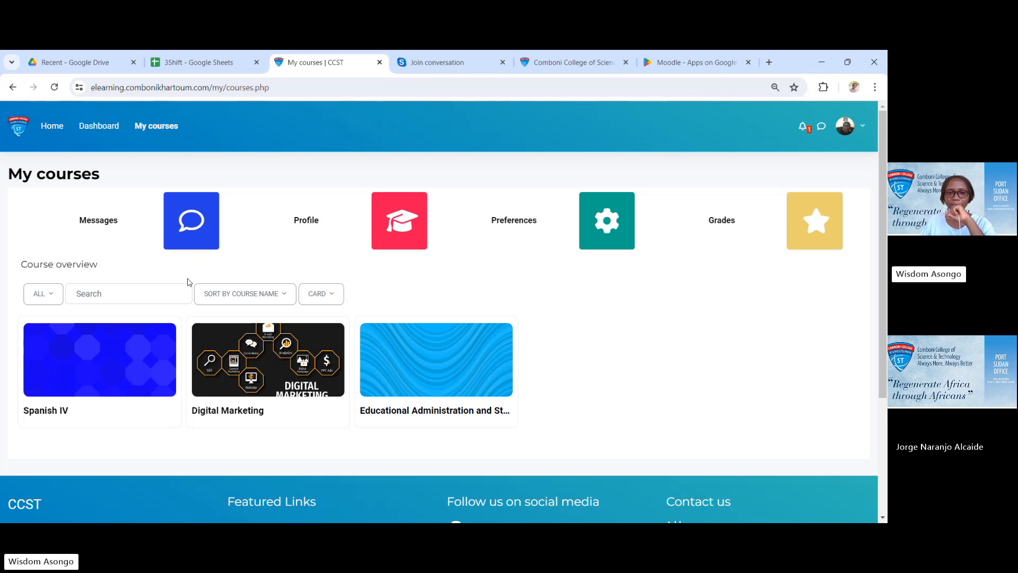
left_click(261, 375)
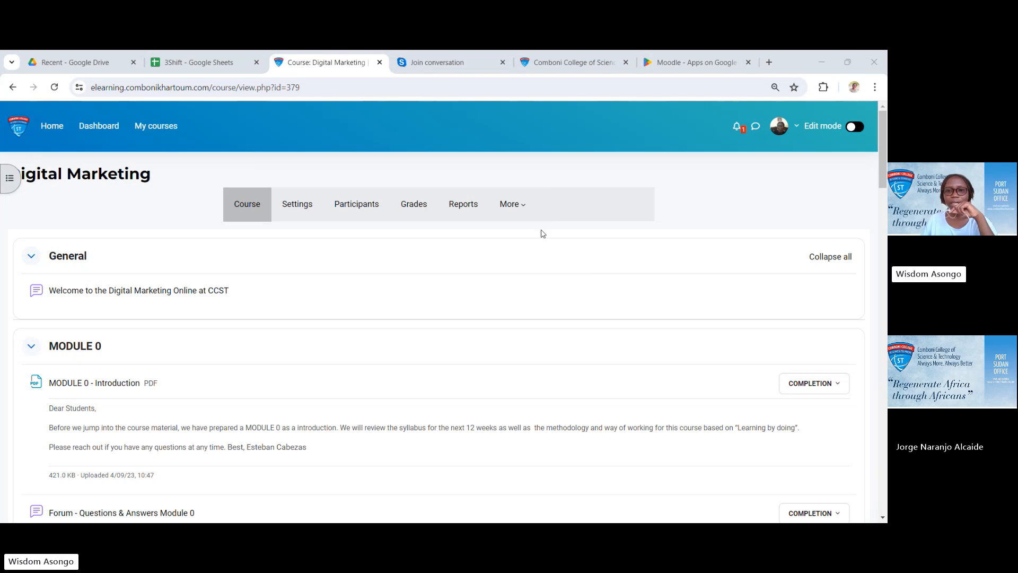
left_click(365, 201)
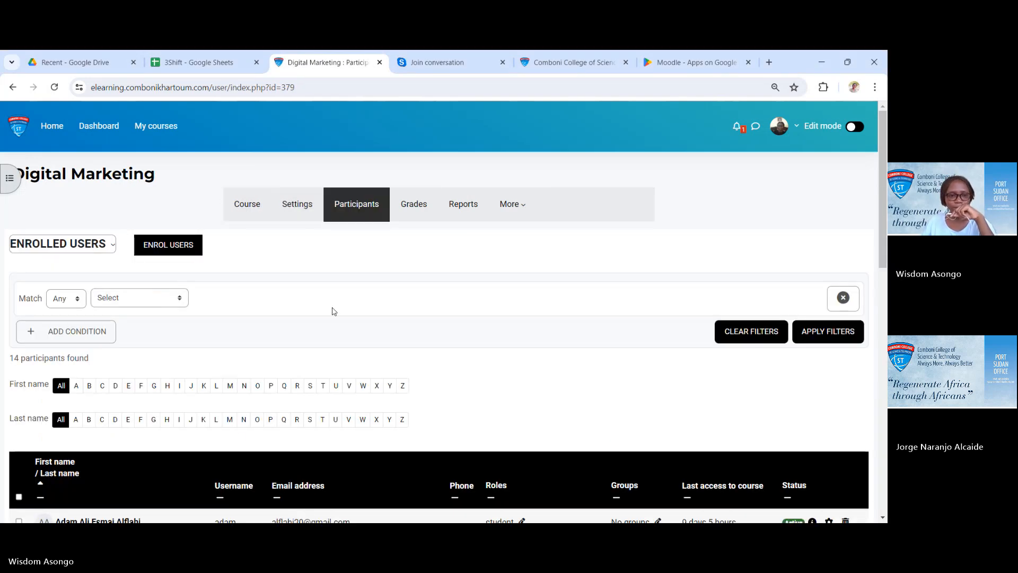
scroll(283, 316, "down", 2)
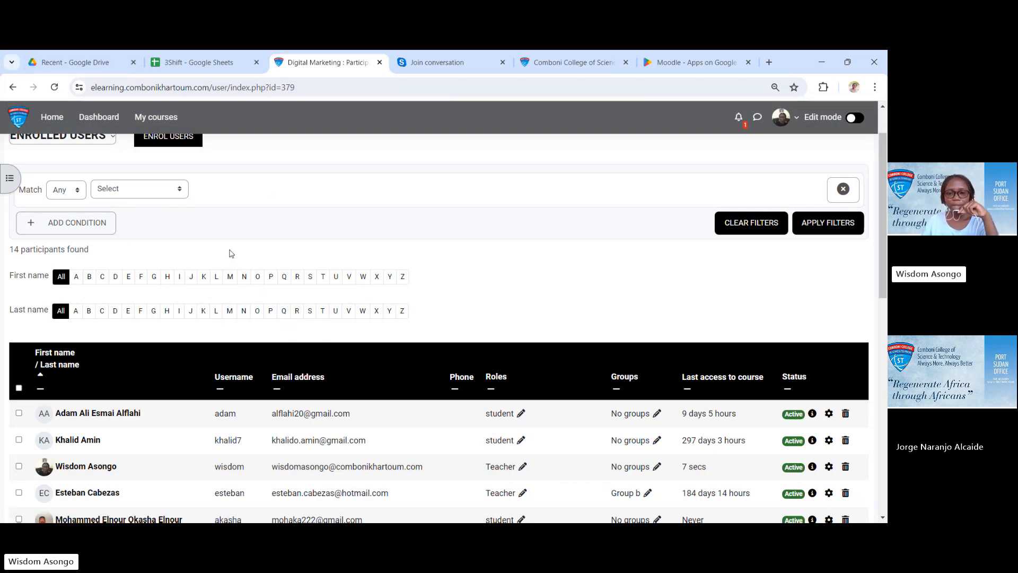
scroll(366, 427, "down", 2)
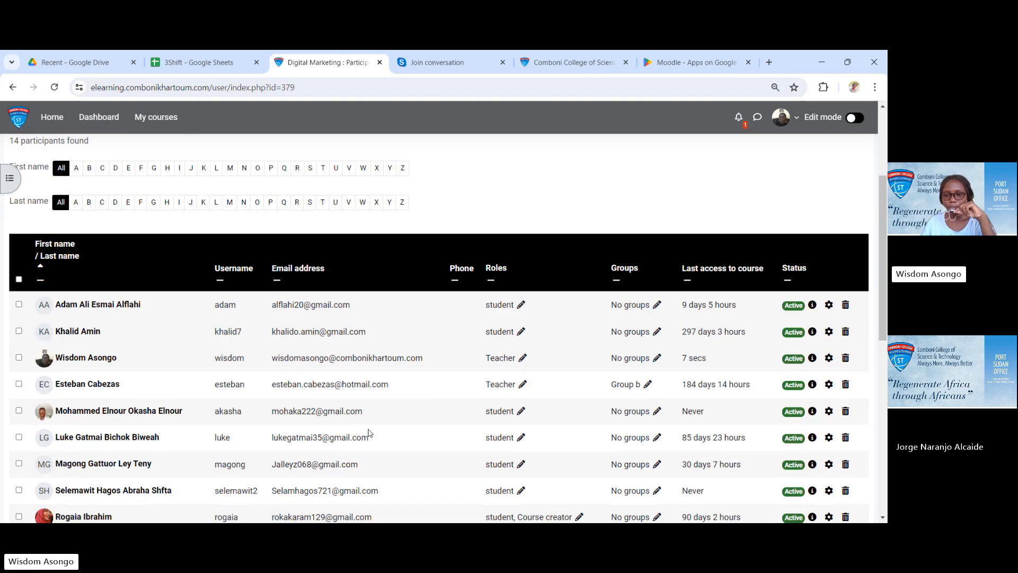
scroll(370, 430, "up", 4)
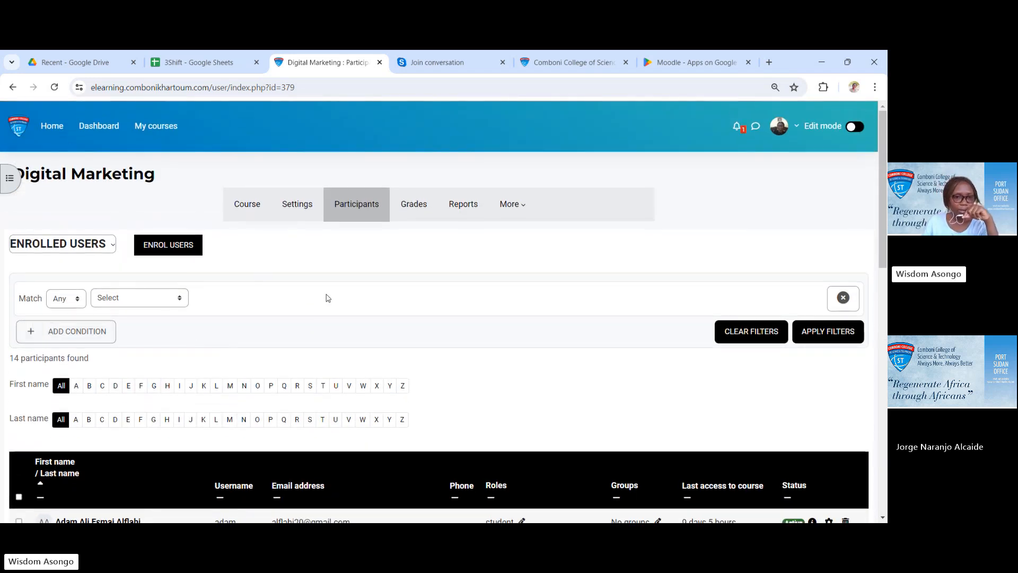
Open the Digital Marketing course's groups page from the participants area and delete the group "Group A".
left_click(104, 243)
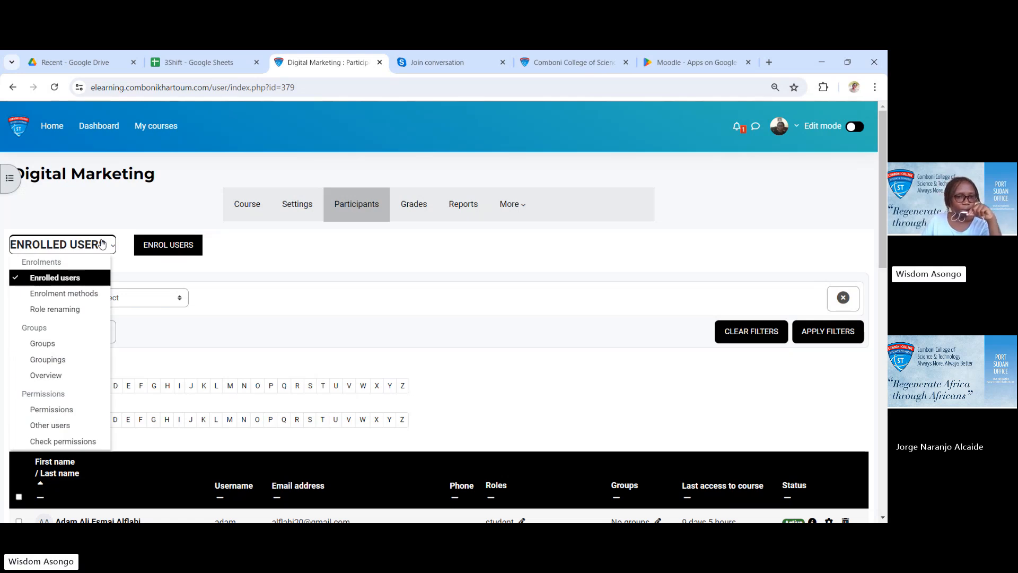
left_click(74, 351)
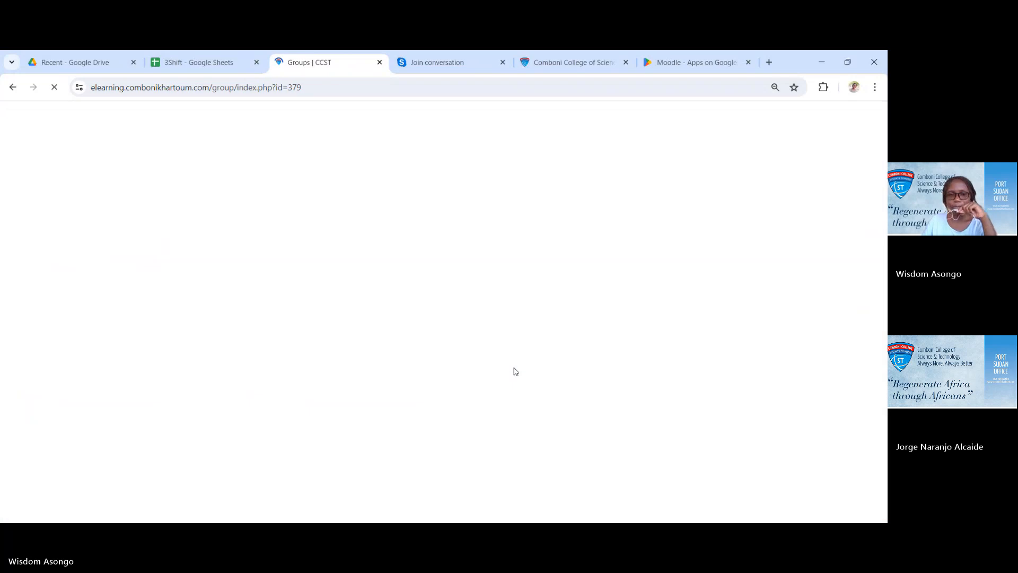
scroll(196, 263, "down", 3)
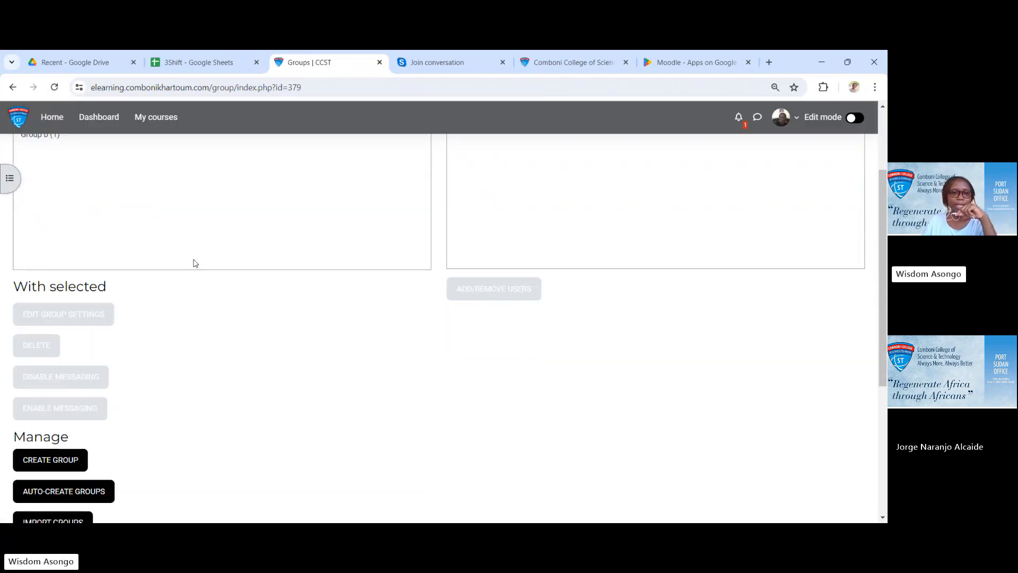
scroll(41, 242, "up", 3)
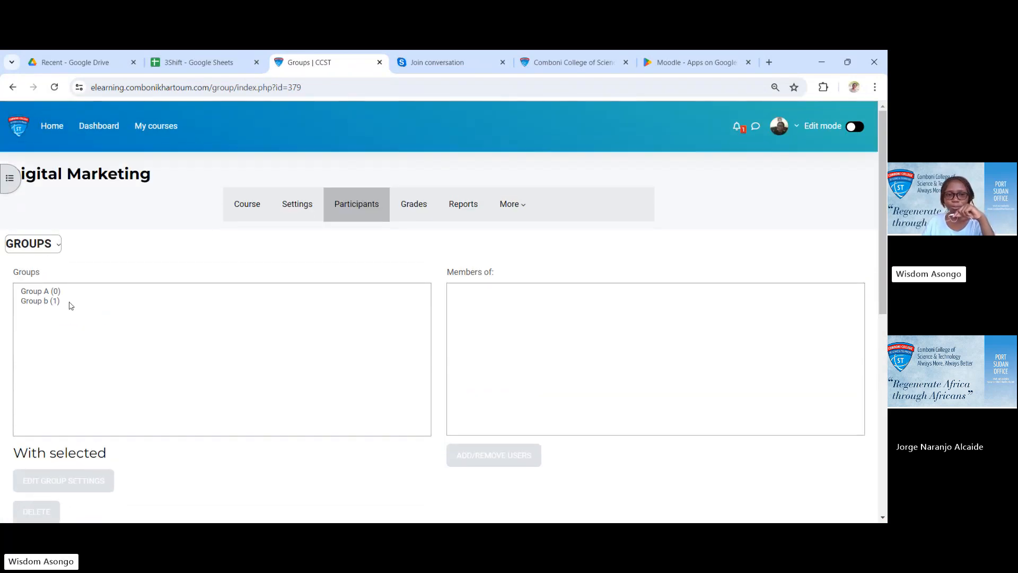
left_click(45, 292)
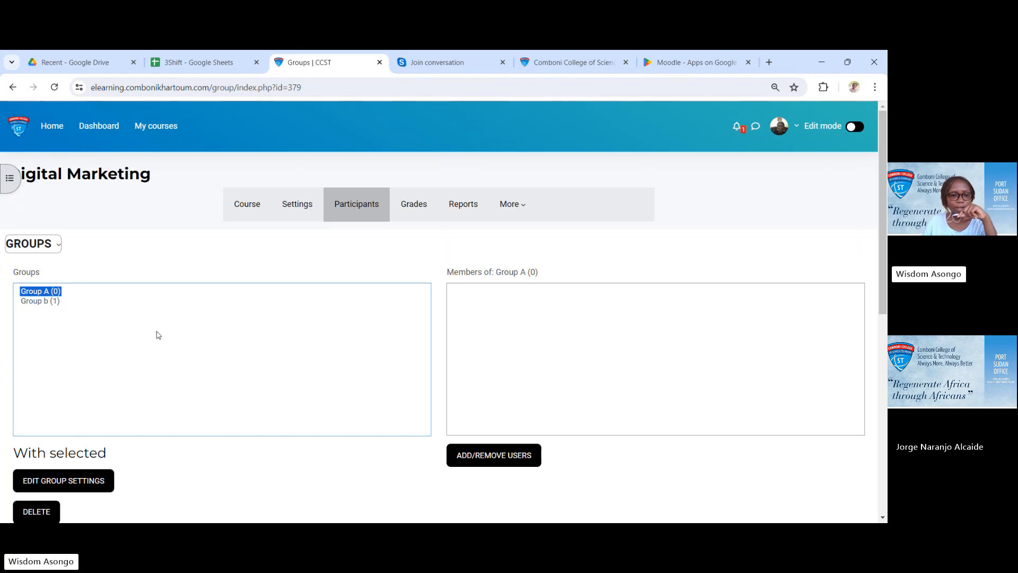
scroll(157, 334, "down", 2)
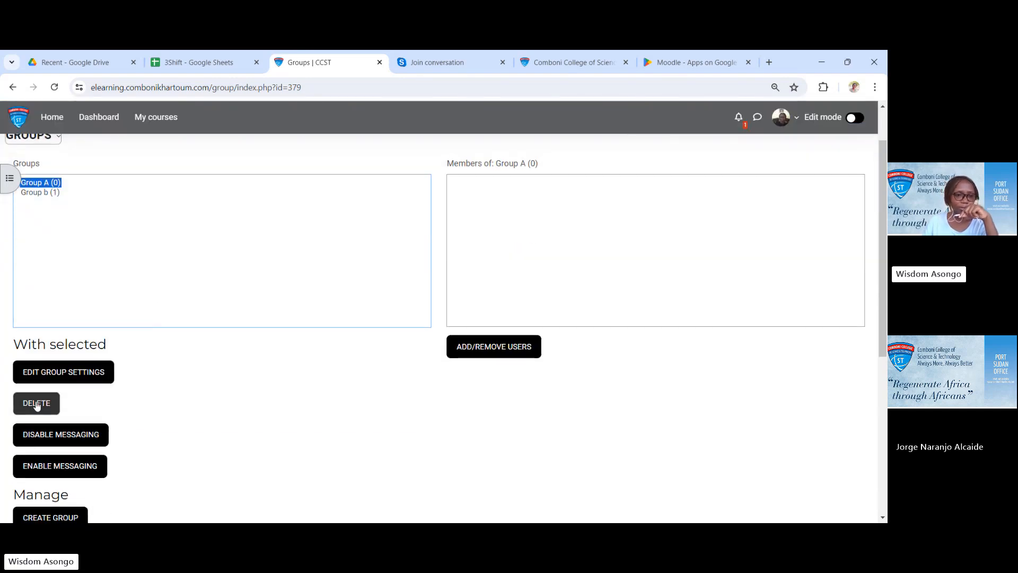
left_click(37, 404)
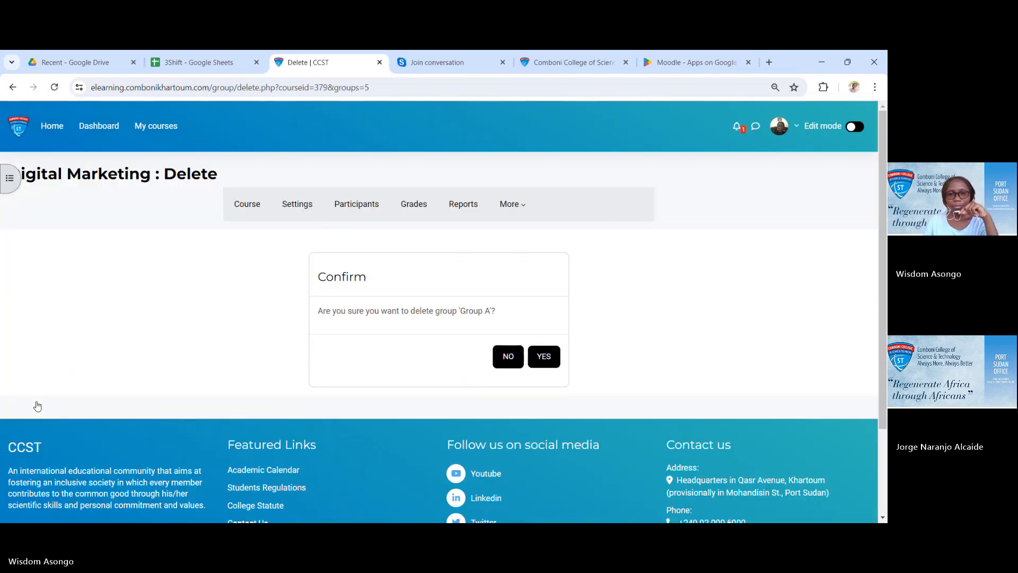
left_click(557, 363)
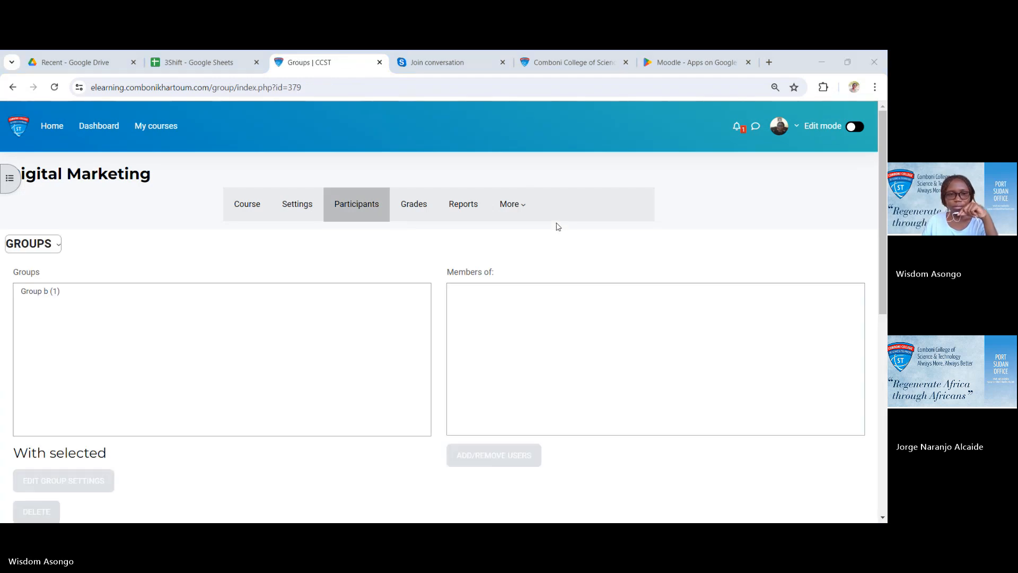
Delete the group "Group b" from the course's groups and confirm the deletion.
left_click(40, 291)
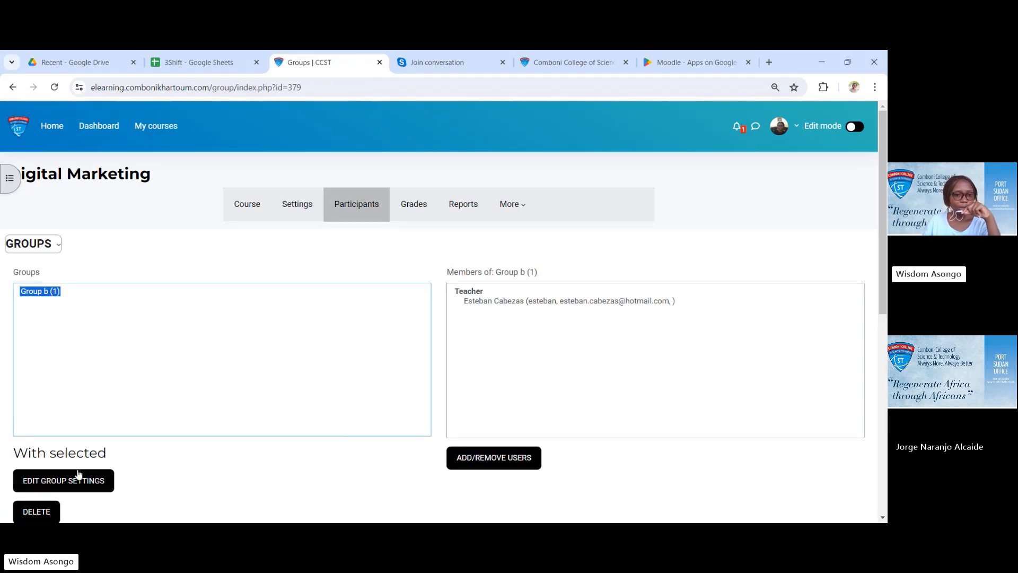
scroll(79, 477, "down", 2)
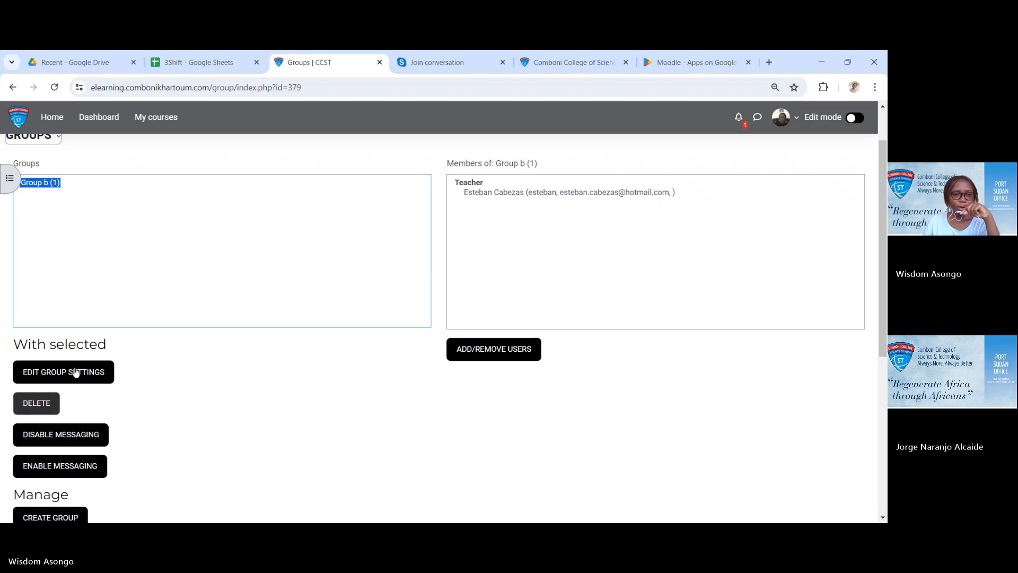
left_click(29, 404)
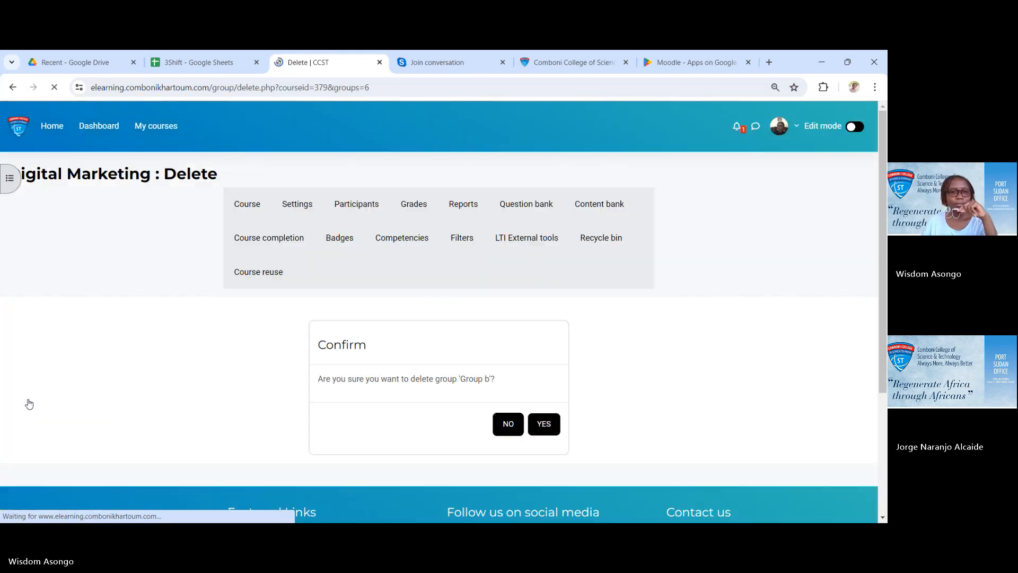
left_click(540, 360)
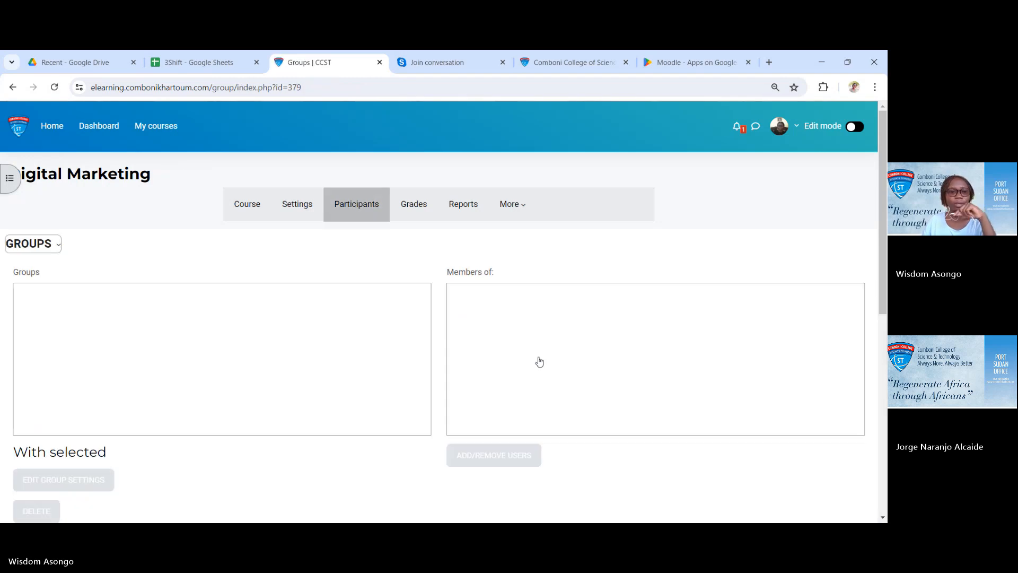
Start creating a new group in the course and enter "Group one" as the group name.
scroll(365, 328, "down", 4)
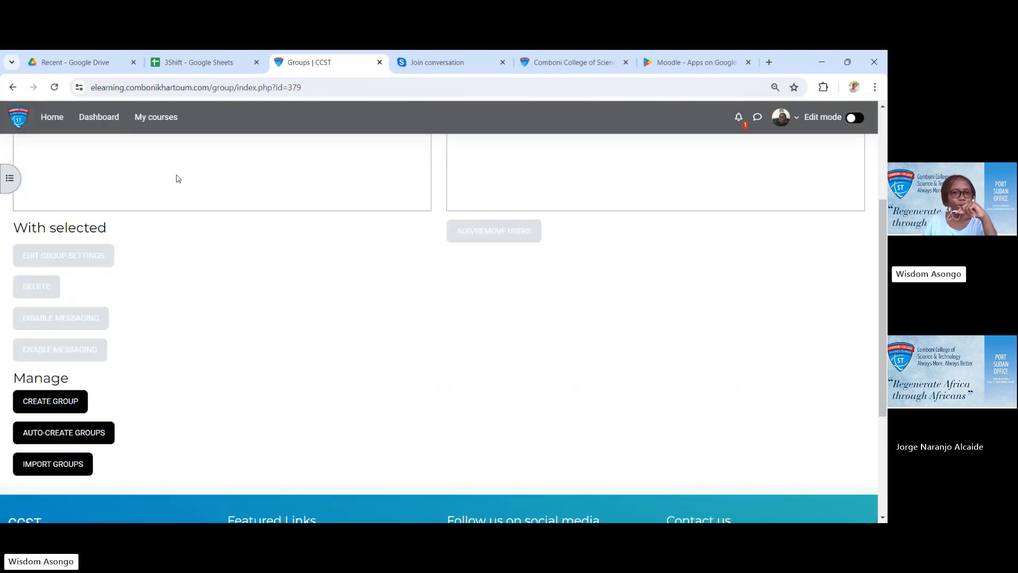
scroll(181, 172, "up", 1)
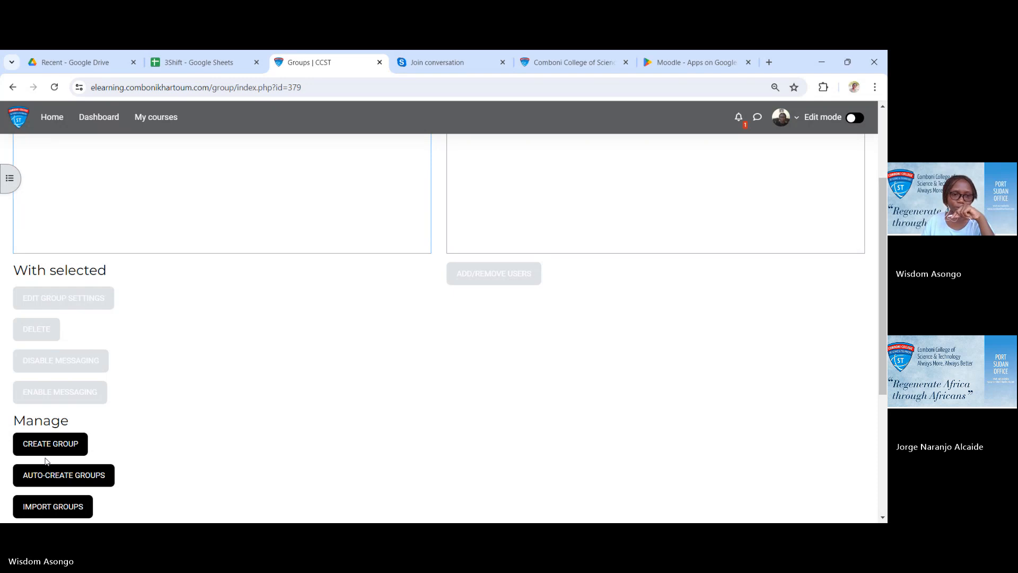
left_click(55, 445)
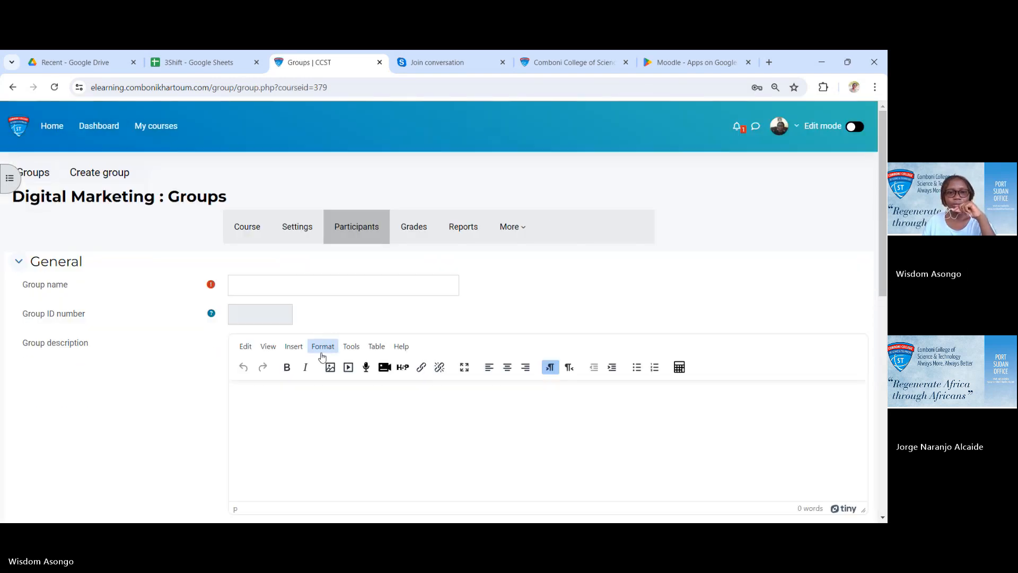
left_click(296, 281)
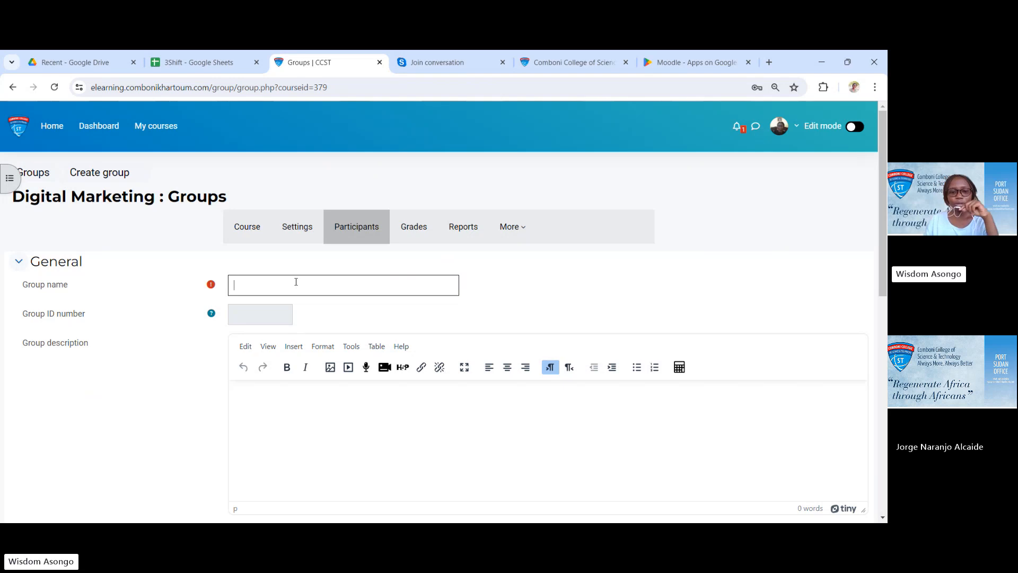
type("Group")
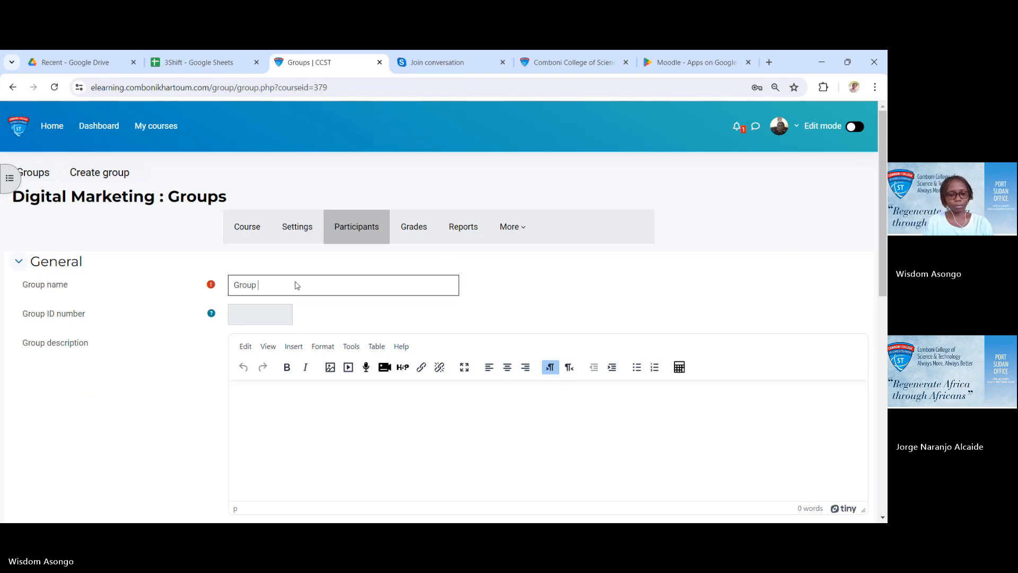
type(" on")
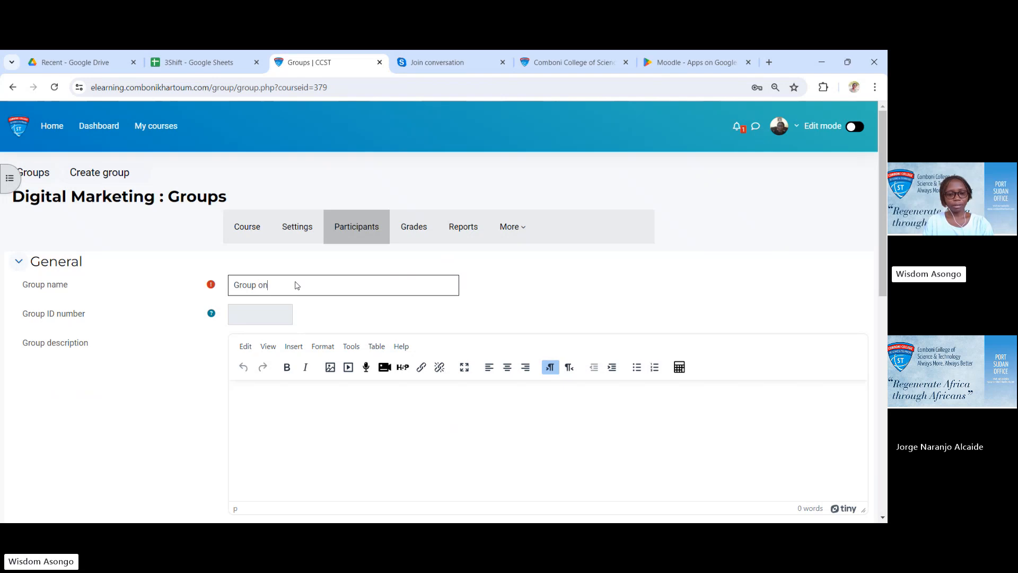
type("e")
Set group messaging to Yes for the new group and save the changes.
scroll(289, 319, "down", 3)
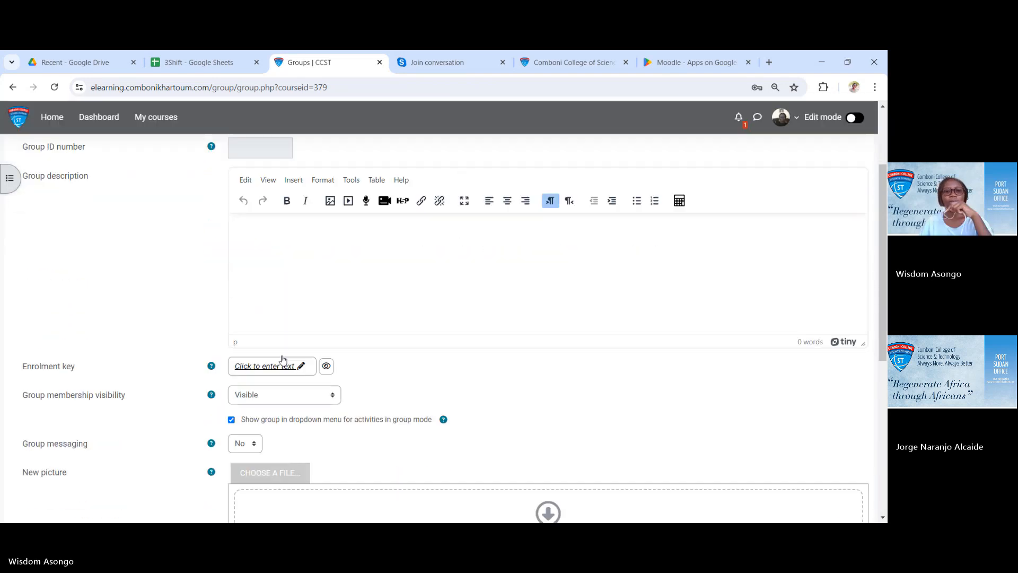
scroll(305, 308, "down", 2)
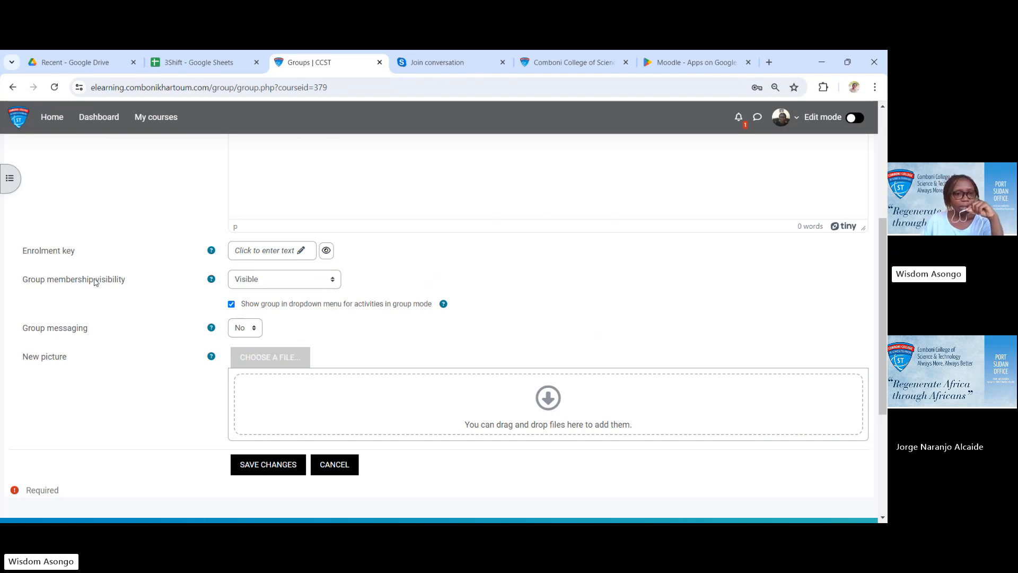
left_click(256, 332)
left_click(243, 357)
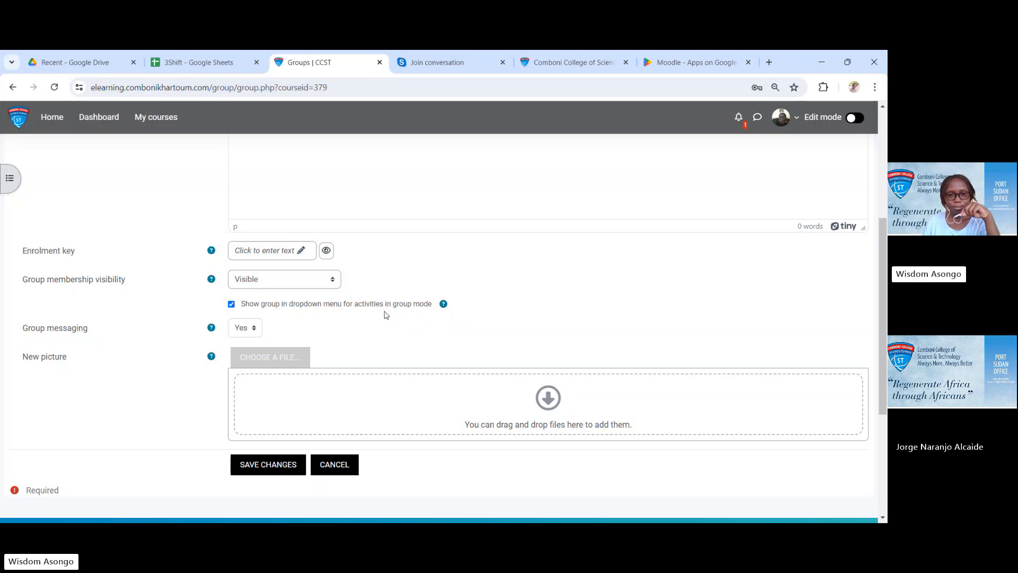
scroll(385, 314, "down", 1)
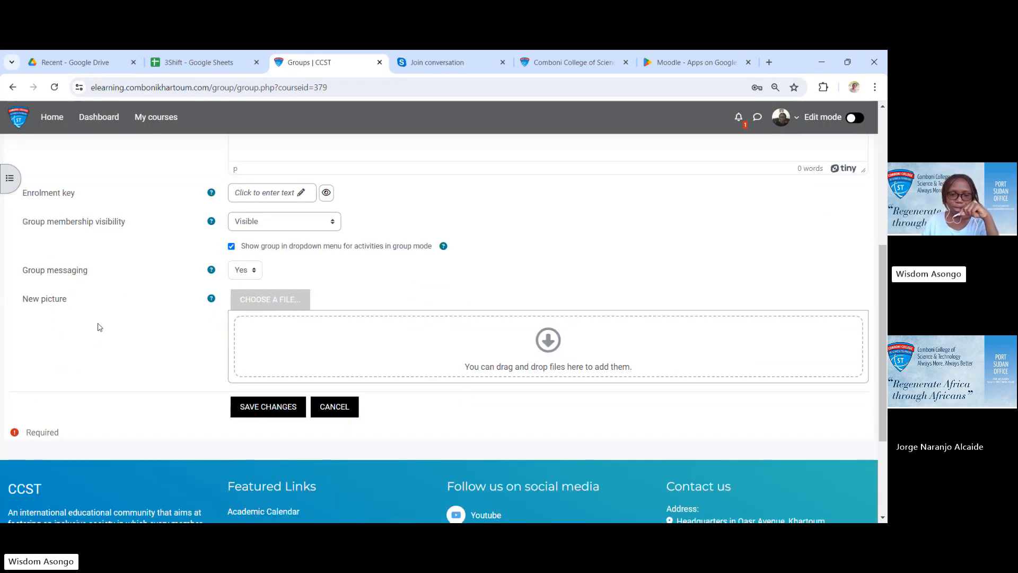
left_click(271, 413)
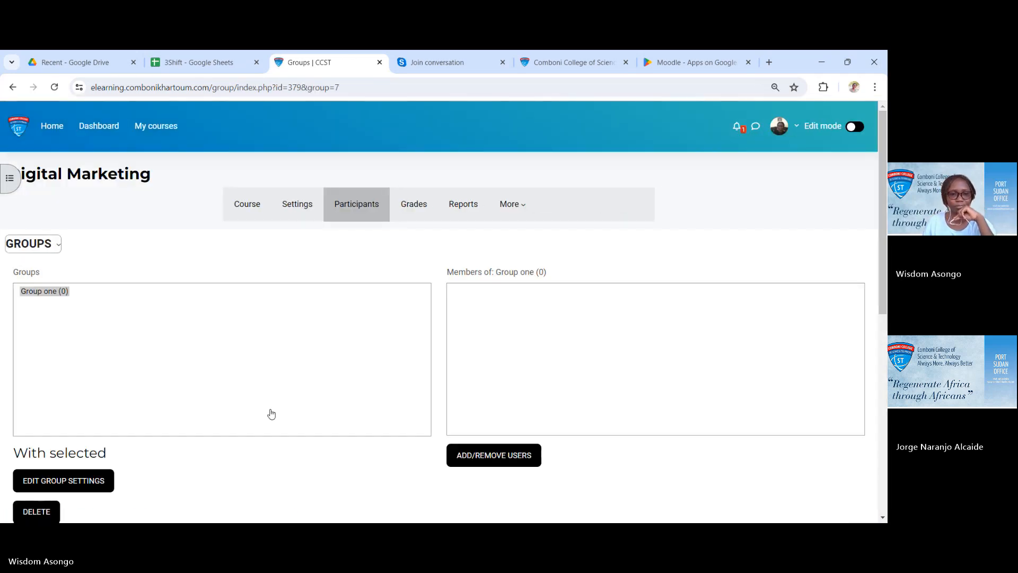
left_click(238, 372)
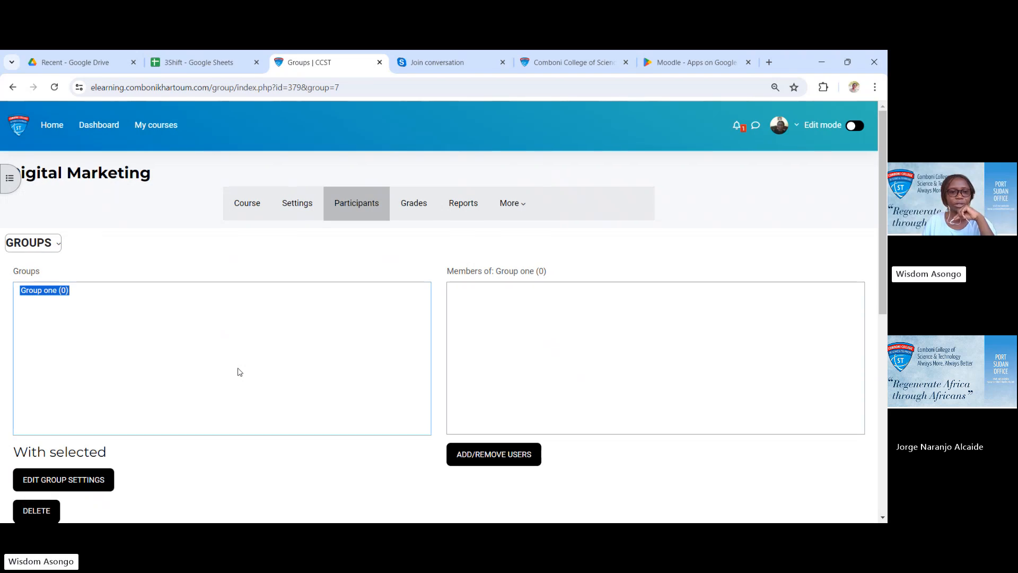
scroll(238, 372, "down", 3)
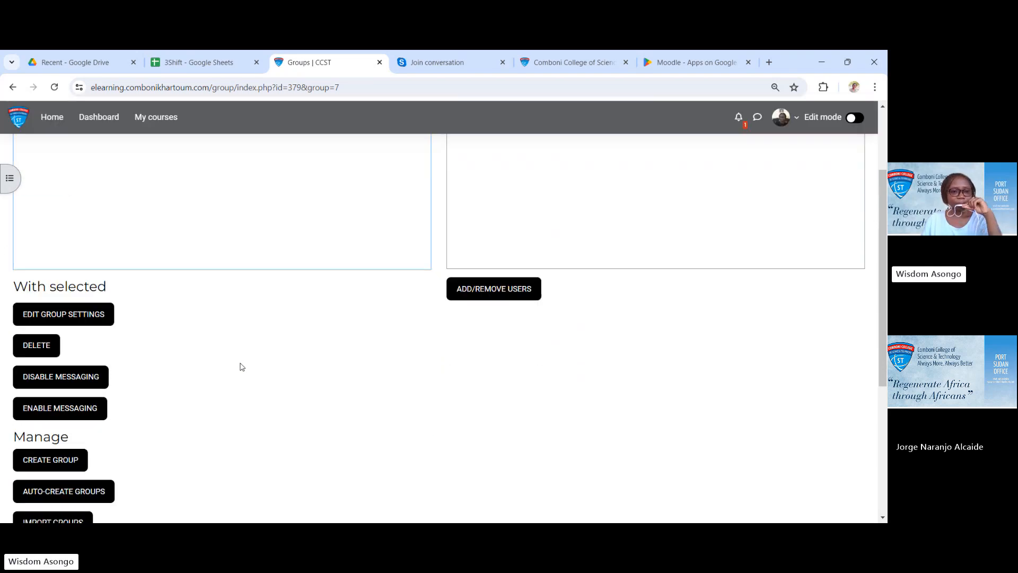
scroll(239, 368, "down", 1)
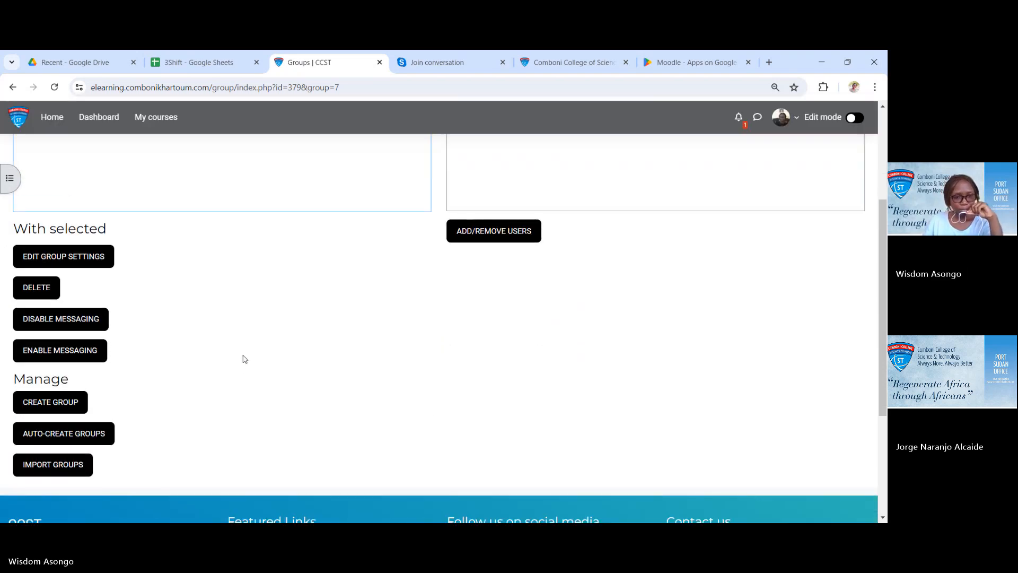
scroll(245, 359, "up", 2)
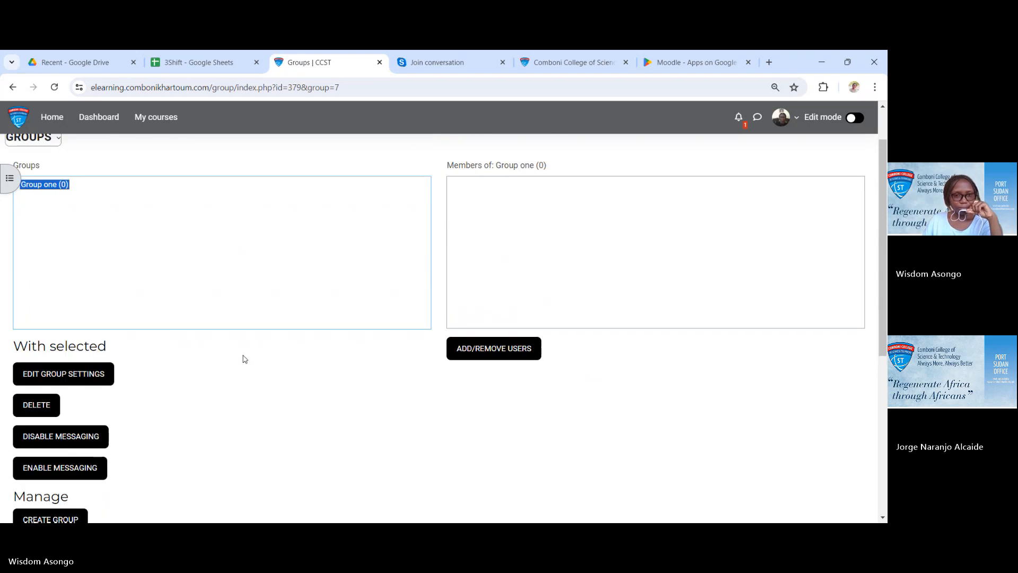
scroll(244, 359, "up", 2)
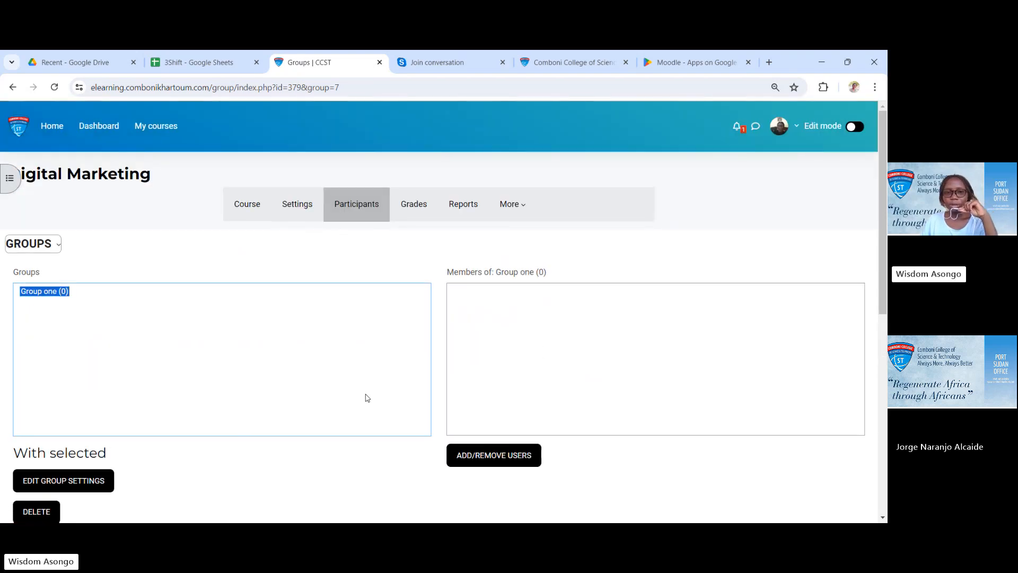
Return to the course's main page and check the group conversations section in the messaging drawer.
left_click(244, 201)
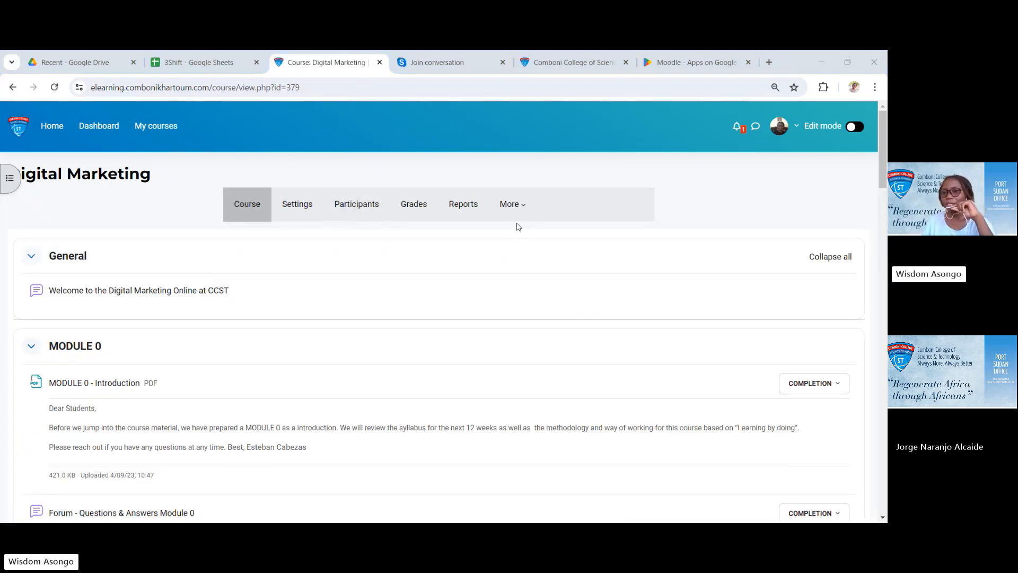
left_click(757, 127)
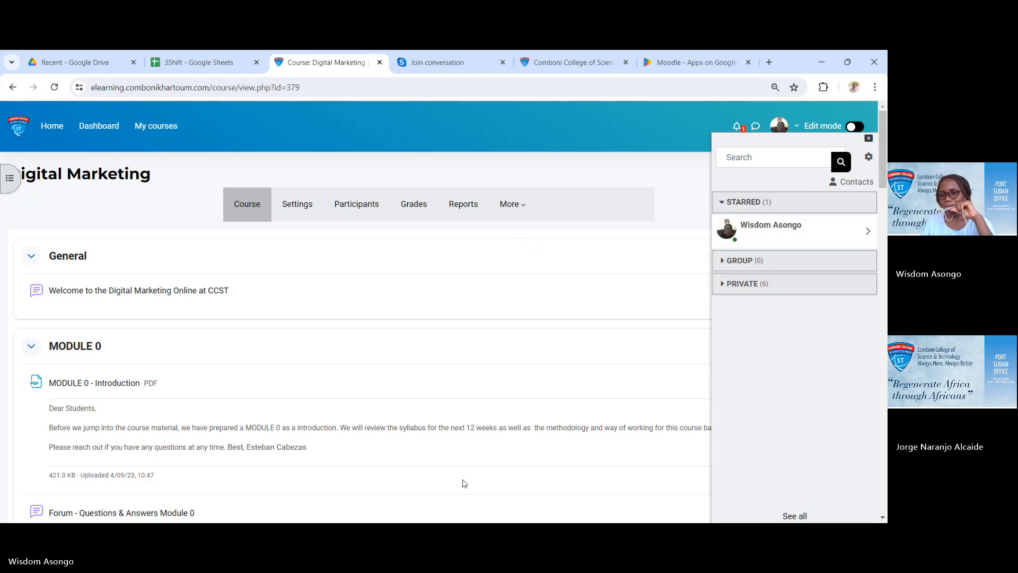
left_click(735, 261)
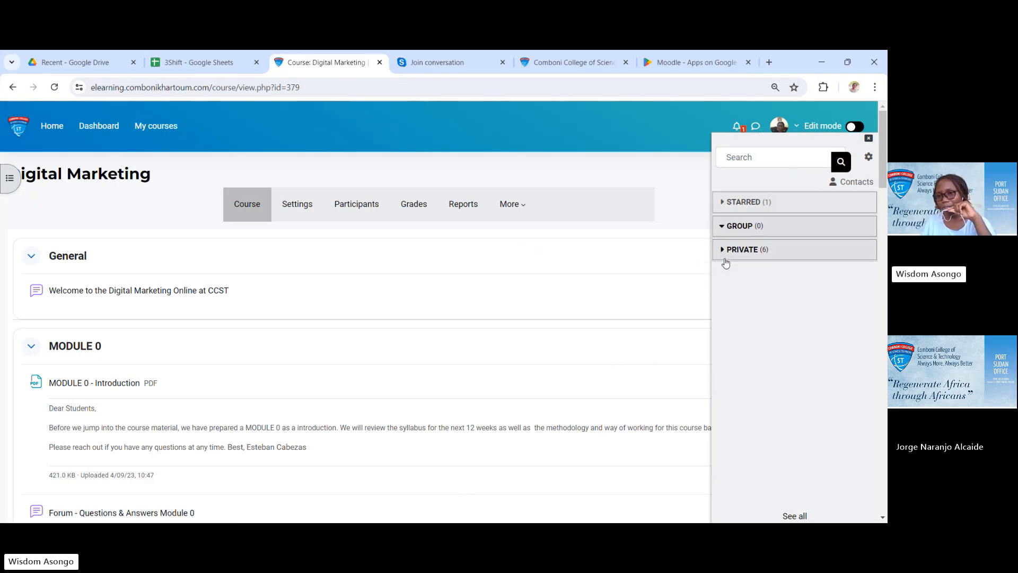
left_click(721, 225)
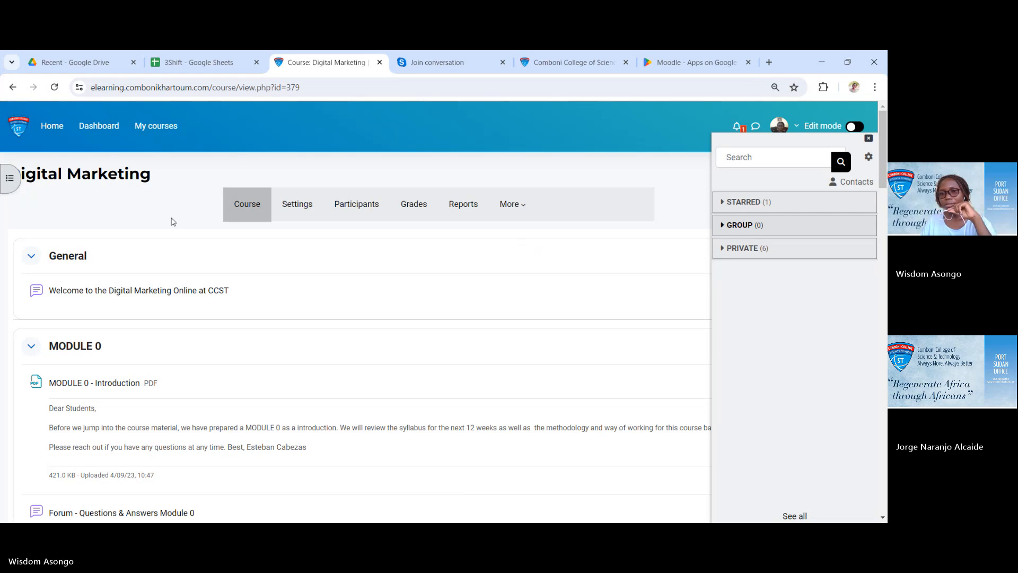
Go back to the course participants and reopen the groups page.
left_click(370, 209)
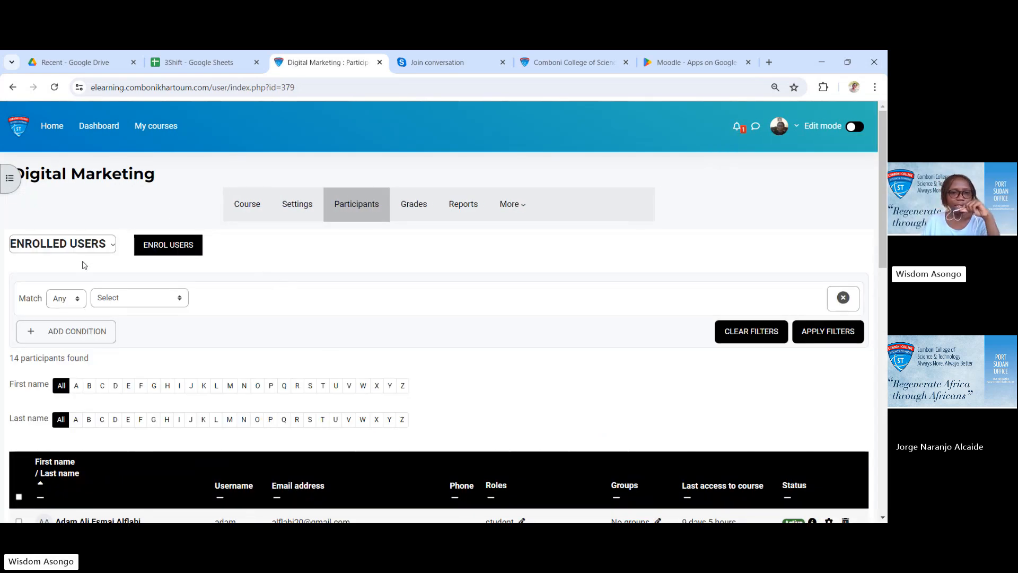
left_click(79, 246)
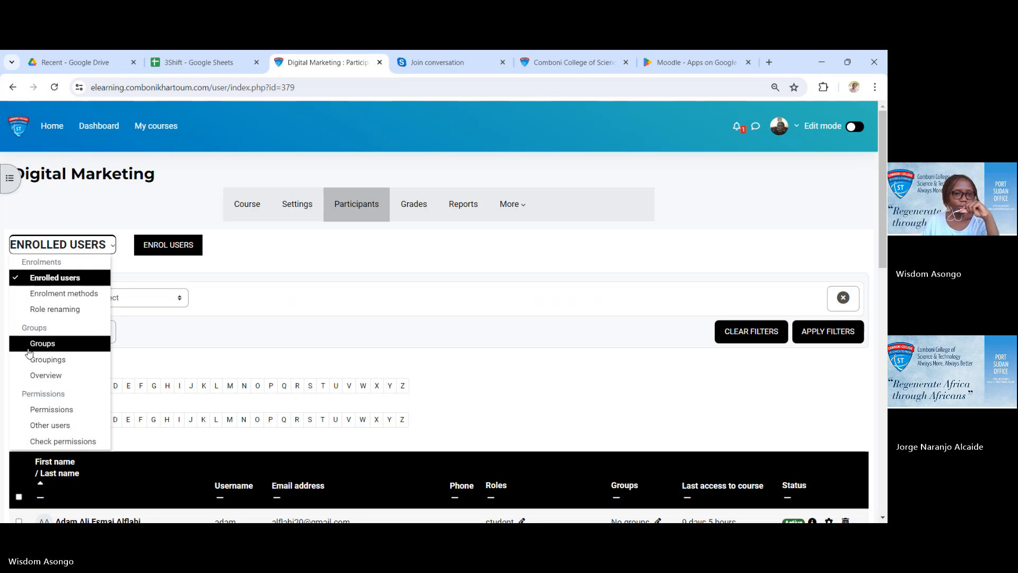
left_click(78, 346)
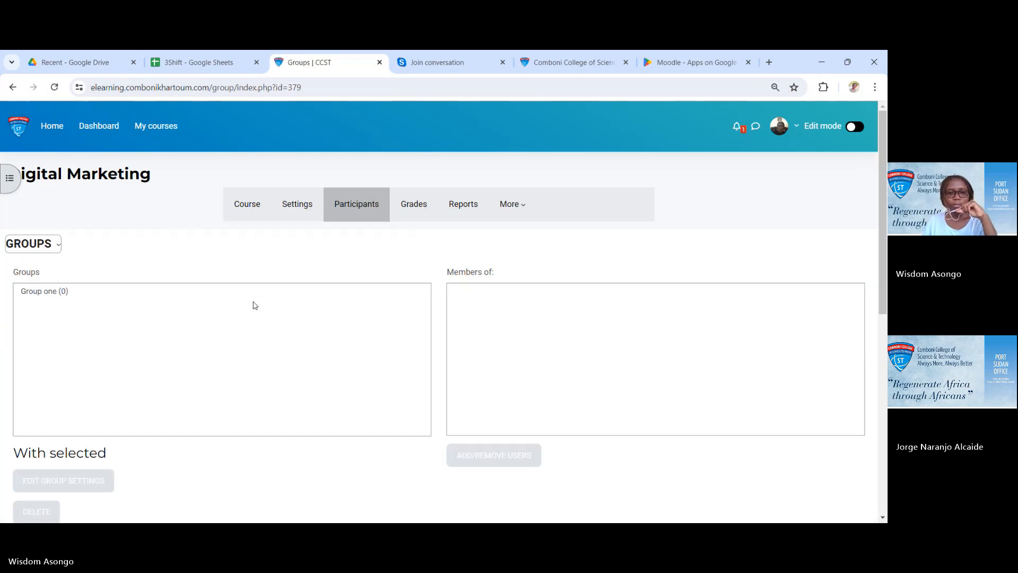
Add the two users with only the Teacher role as members of Group one and return to the groups page.
scroll(253, 305, "down", 5)
scroll(112, 219, "up", 3)
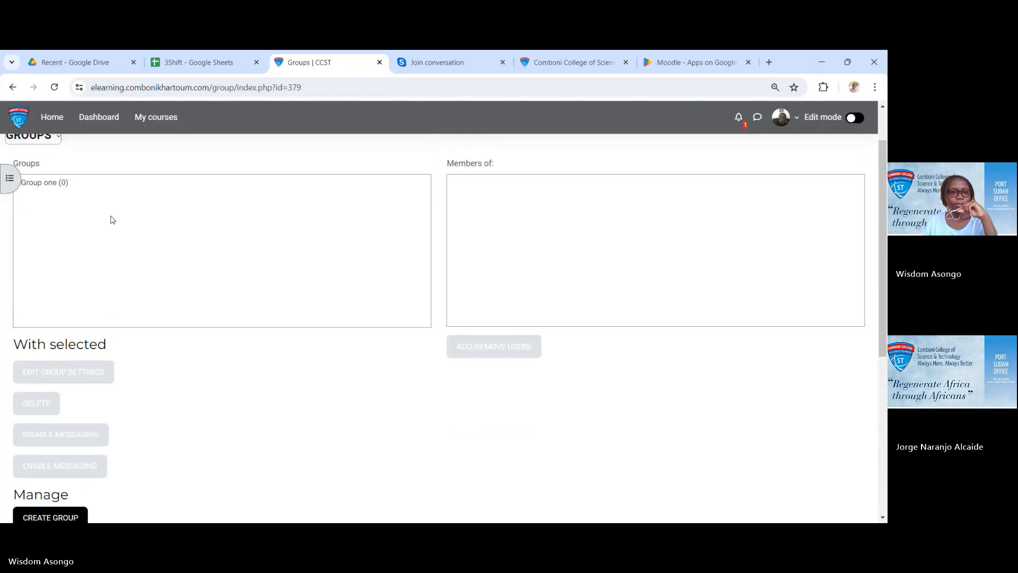
left_click(48, 182)
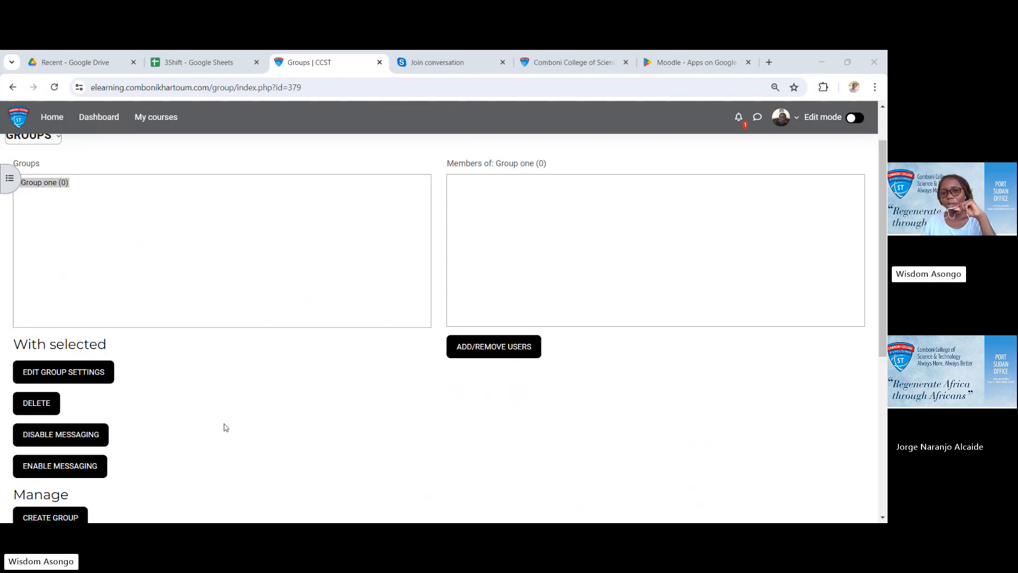
left_click(492, 352)
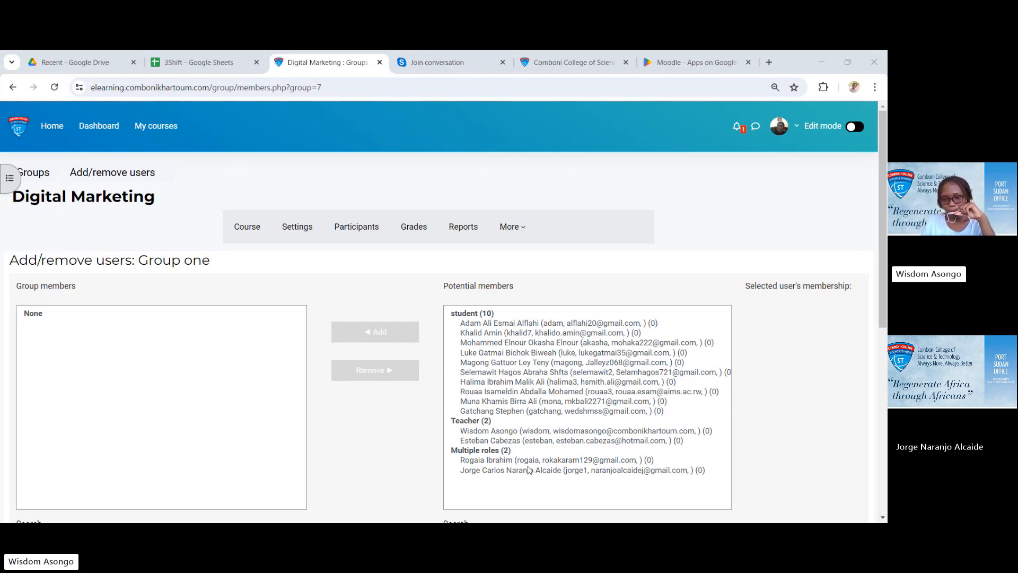
left_click(538, 430)
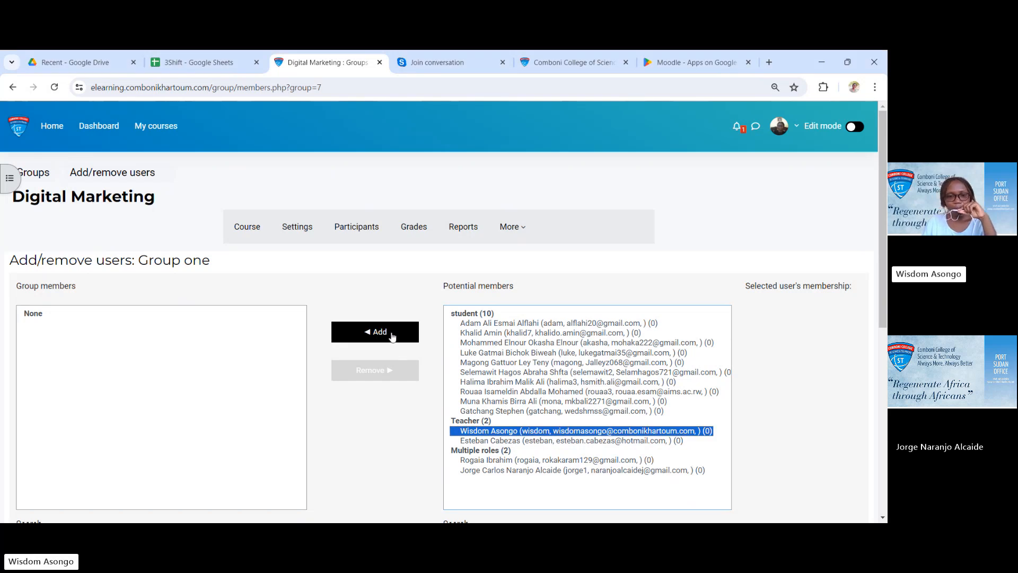
left_click(392, 334)
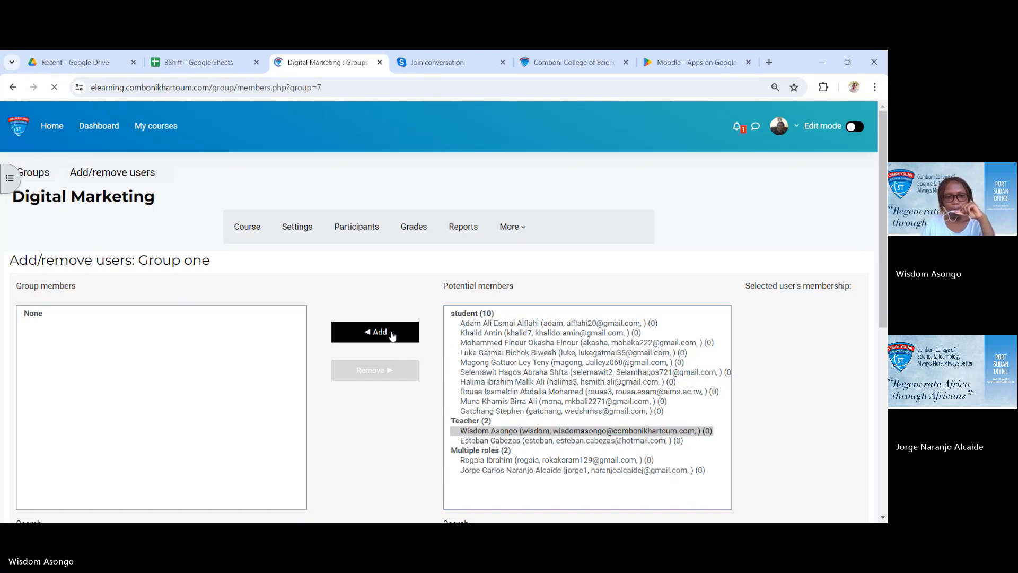
left_click(520, 431)
left_click(355, 338)
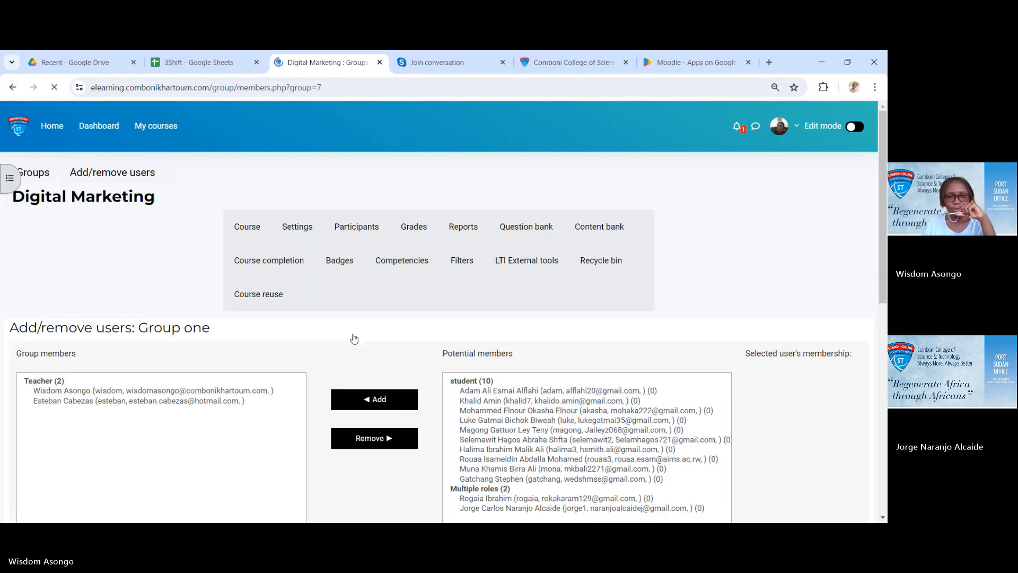
scroll(337, 373, "down", 4)
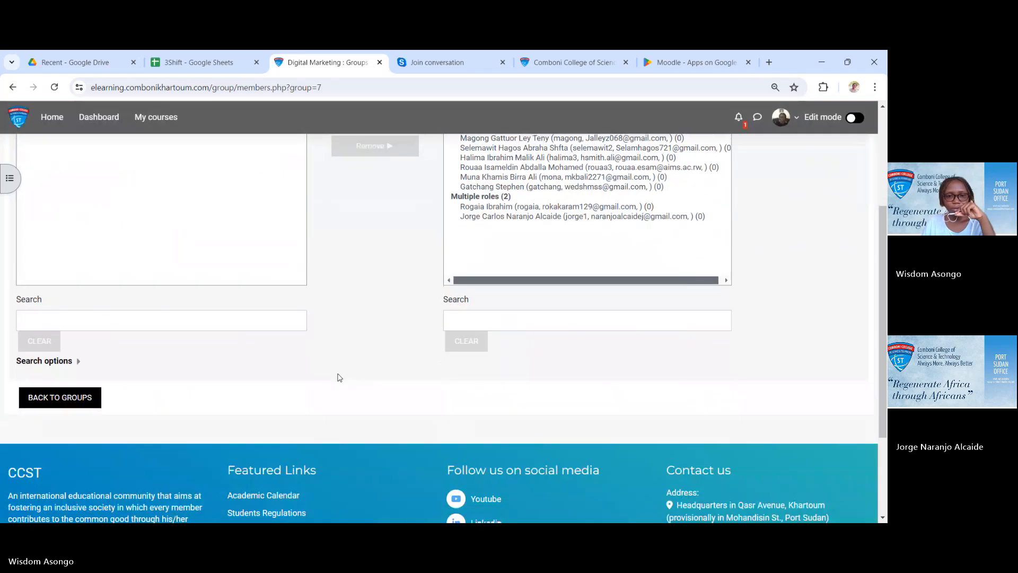
left_click(67, 397)
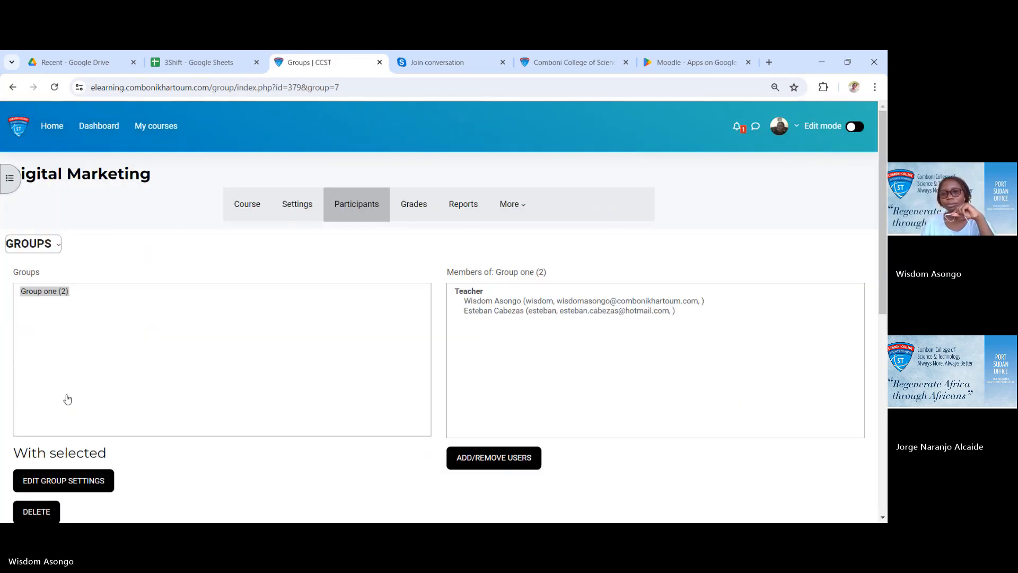
View the Group one conversation under the group messages in the messaging drawer and close the drawer.
left_click(757, 129)
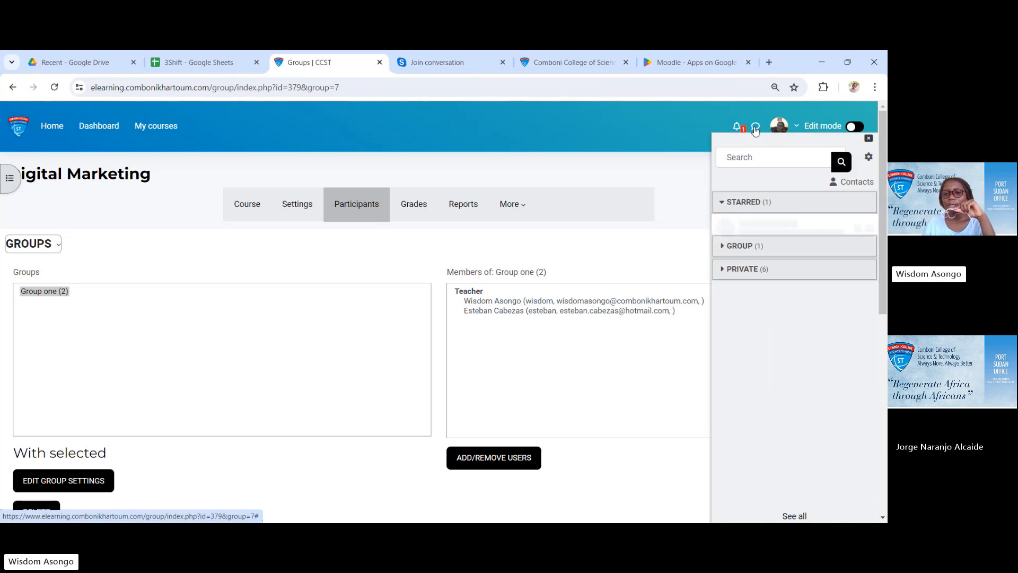
left_click(722, 262)
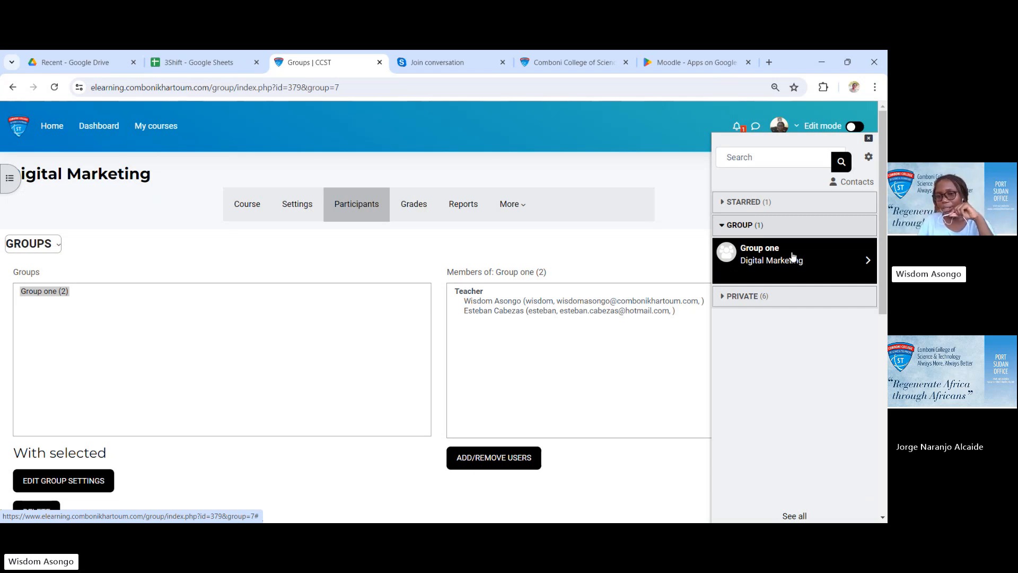
left_click(793, 257)
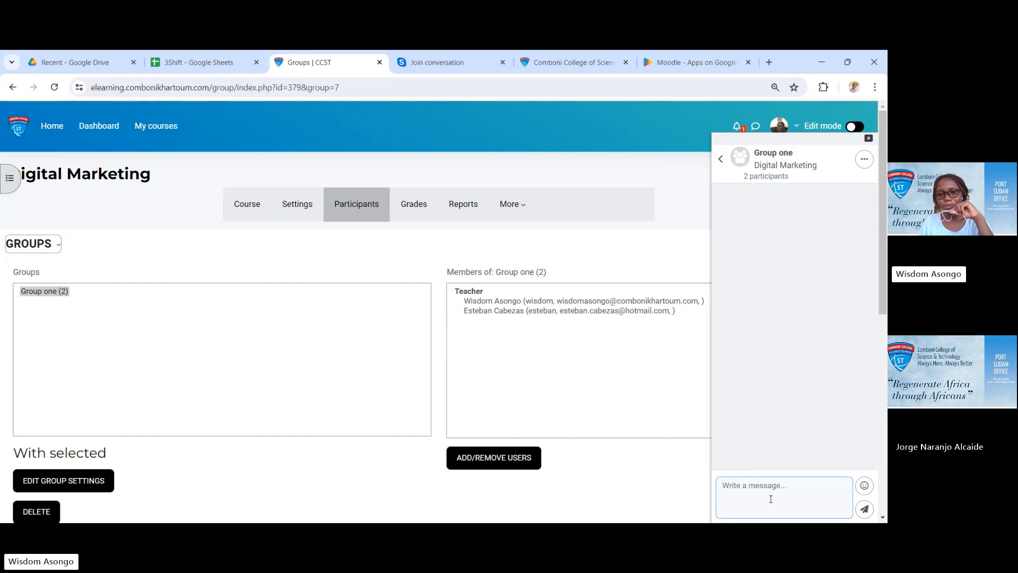
left_click(720, 161)
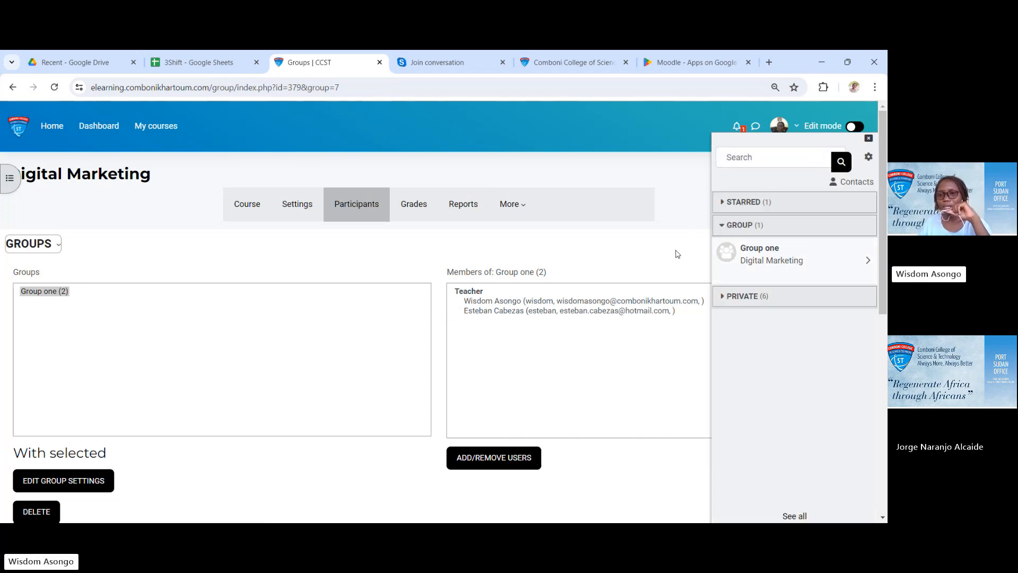
left_click(869, 138)
left_click_drag(694, 262, 884, 328)
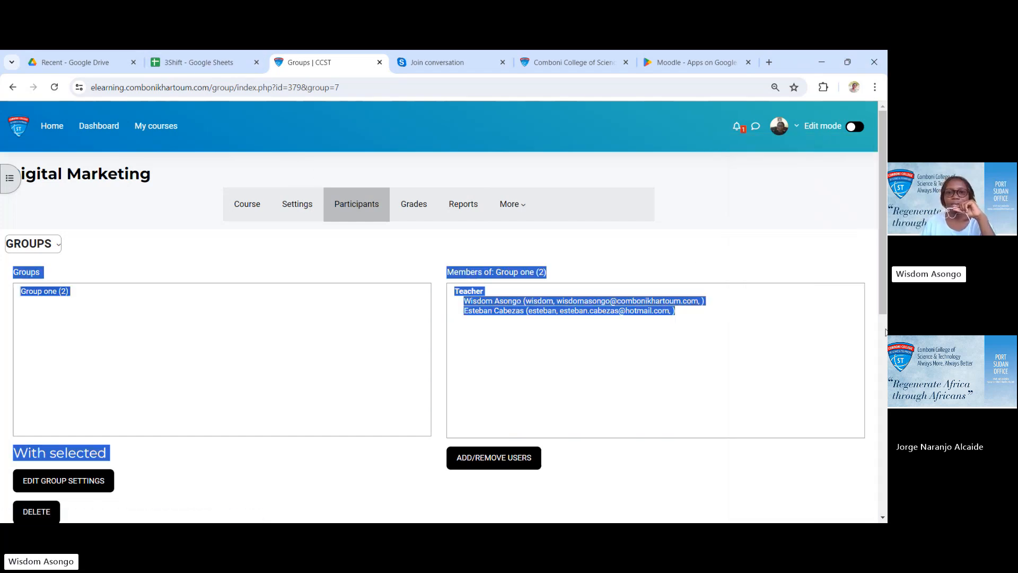
left_click(799, 256)
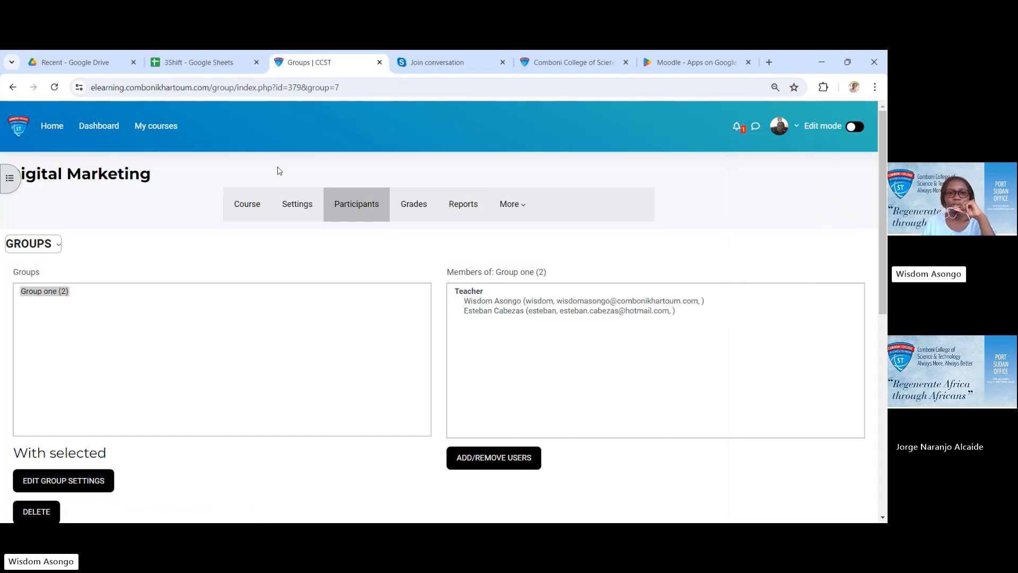
Return to the Digital Marketing course's main page and turn on edit mode.
left_click(243, 207)
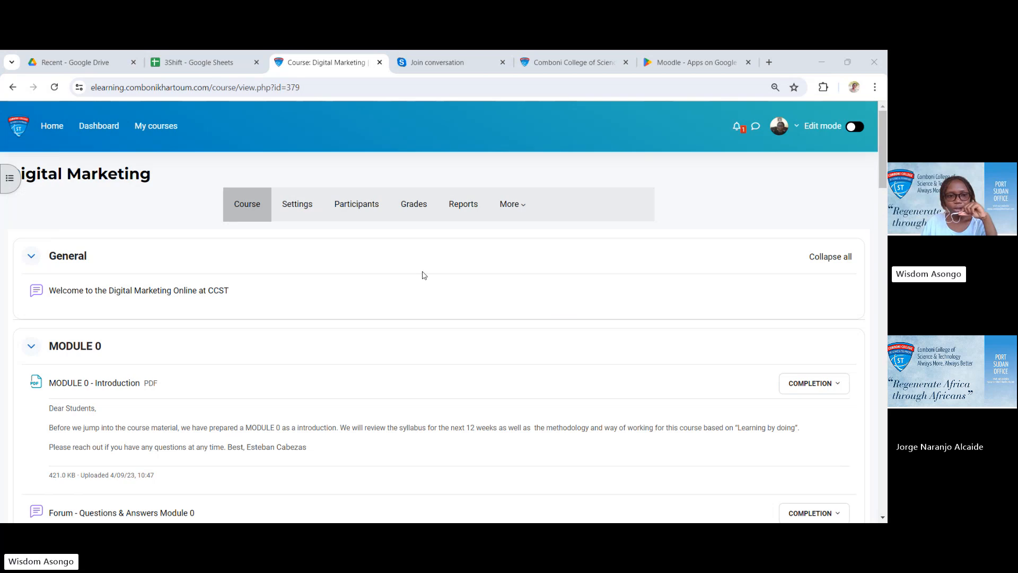
scroll(421, 272, "down", 3)
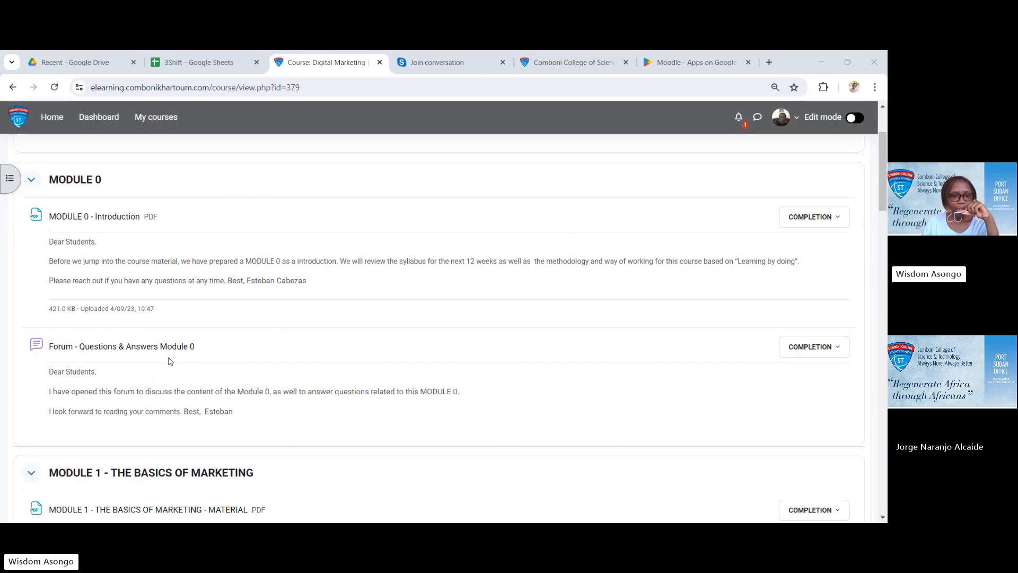
scroll(98, 345, "down", 3)
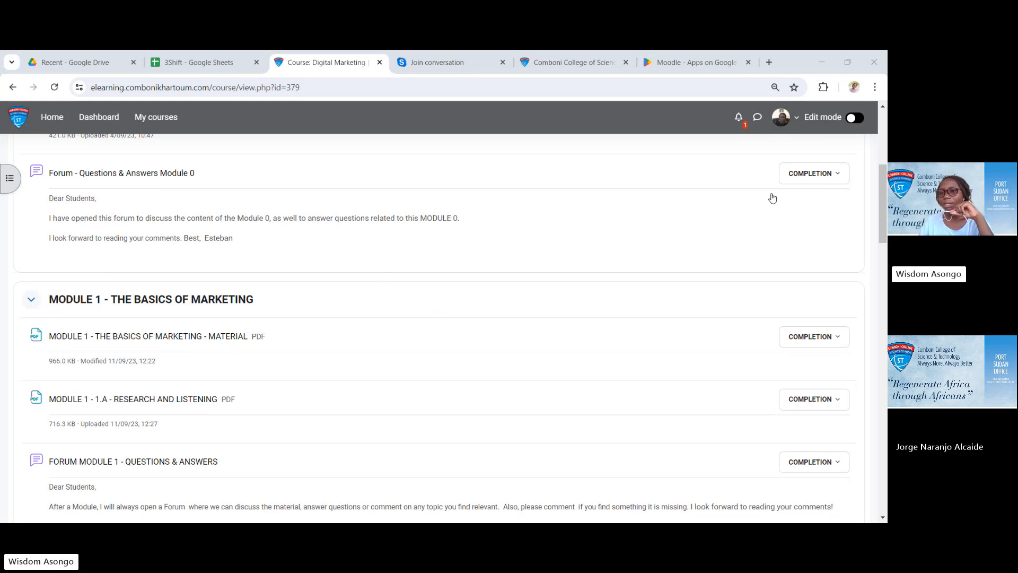
left_click(855, 117)
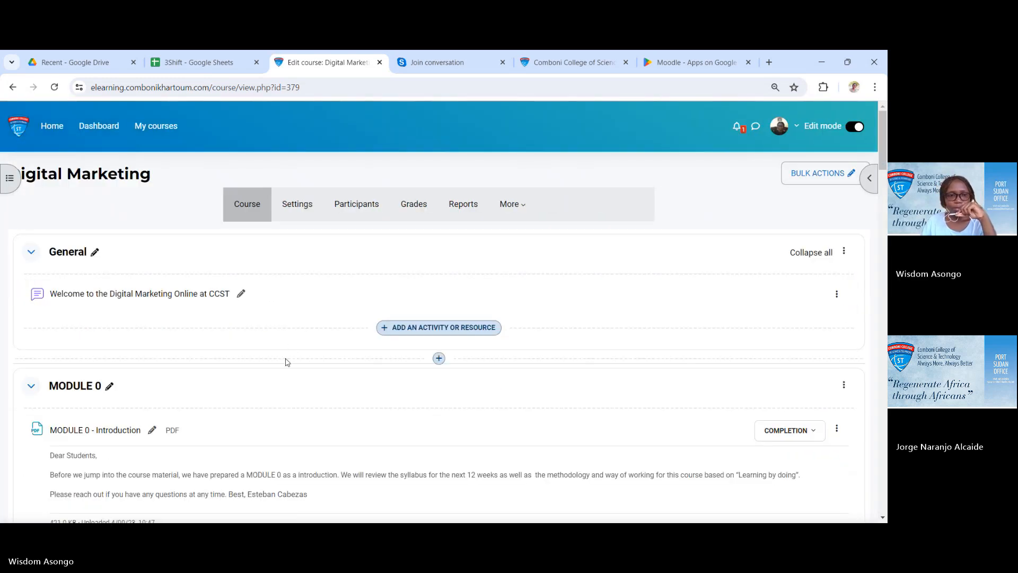
Start adding a Forum activity to the Topic 7 section of the course.
scroll(284, 360, "down", 6)
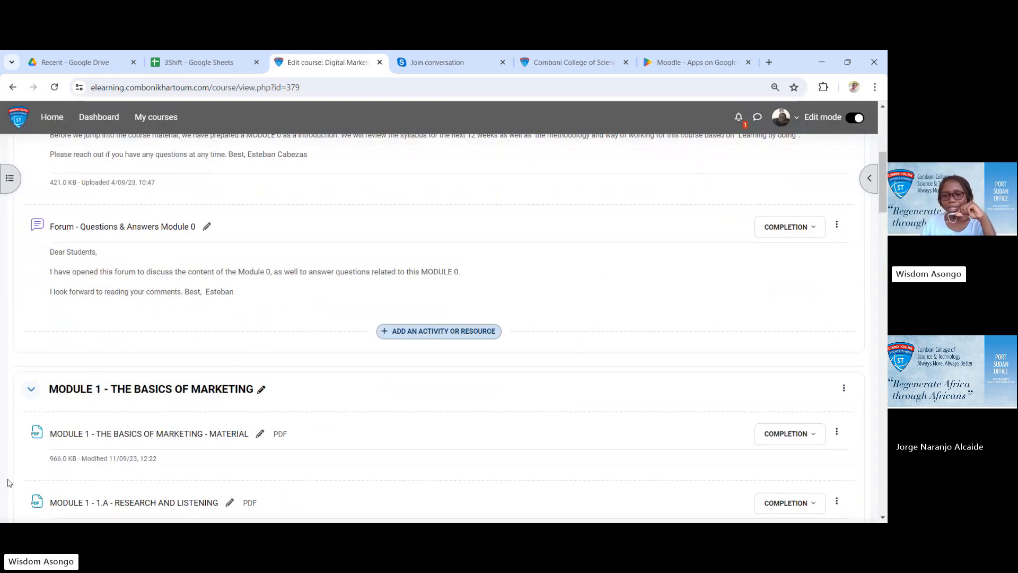
scroll(271, 382, "down", 15)
scroll(273, 412, "down", 19)
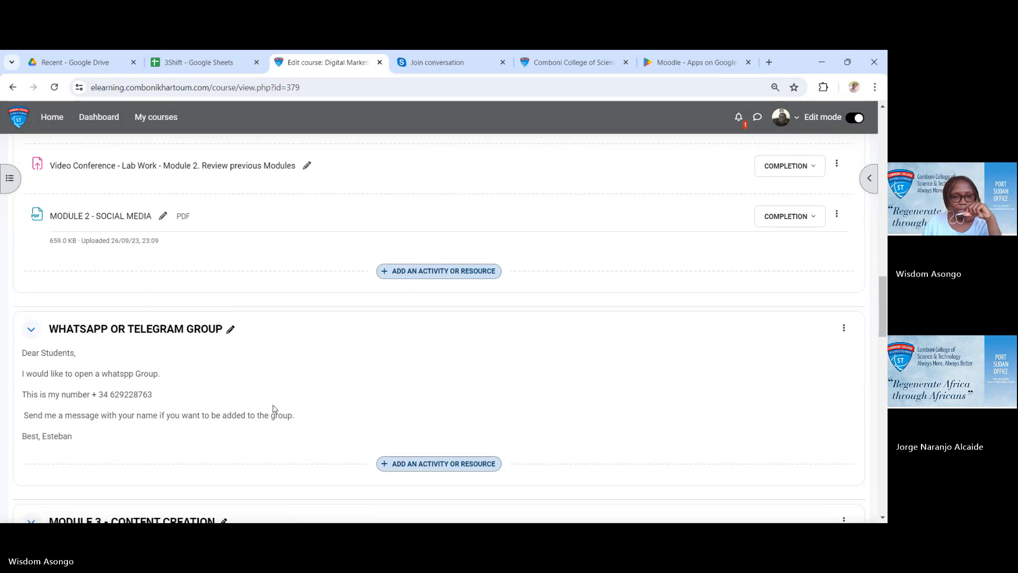
scroll(280, 399, "up", 10)
scroll(280, 399, "up", 2)
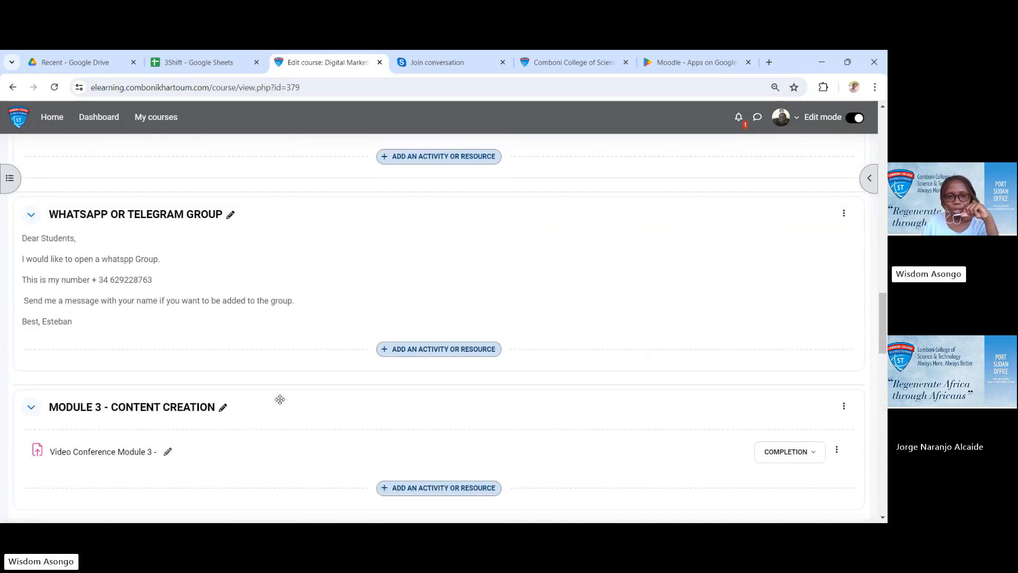
scroll(278, 398, "down", 4)
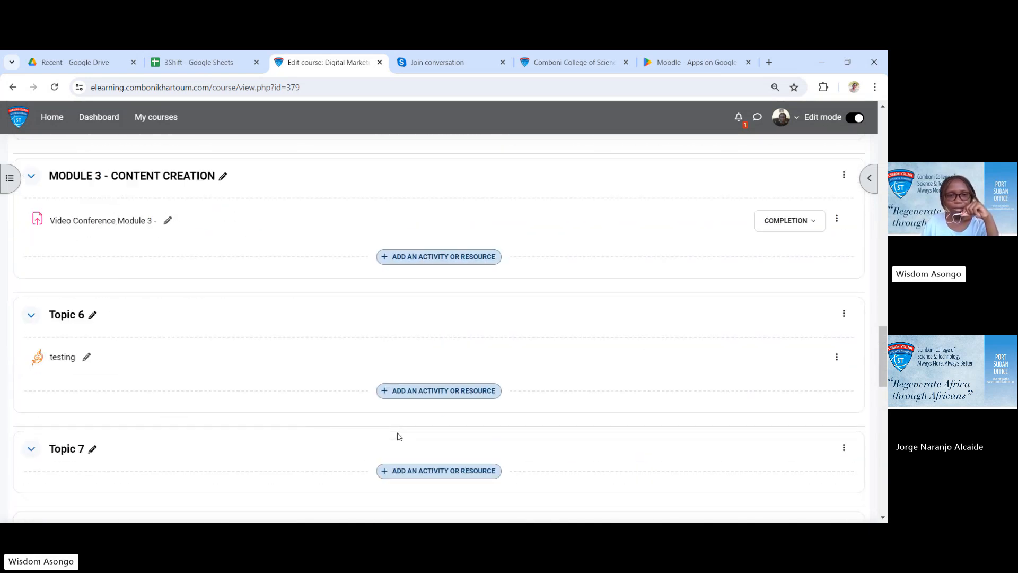
left_click(408, 470)
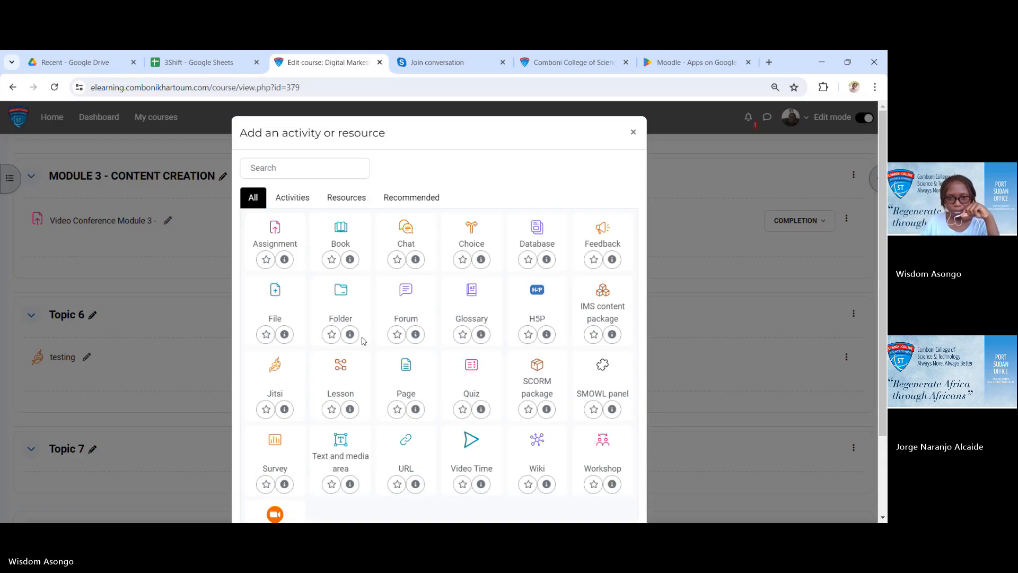
left_click(406, 289)
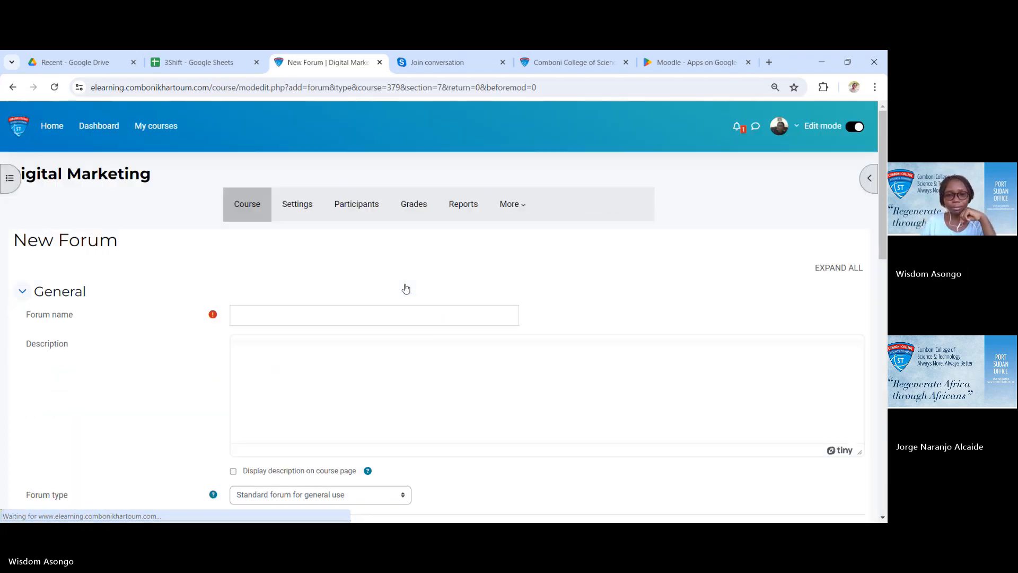
Enter "Introduce yourself" as the name of the new forum.
left_click(364, 315)
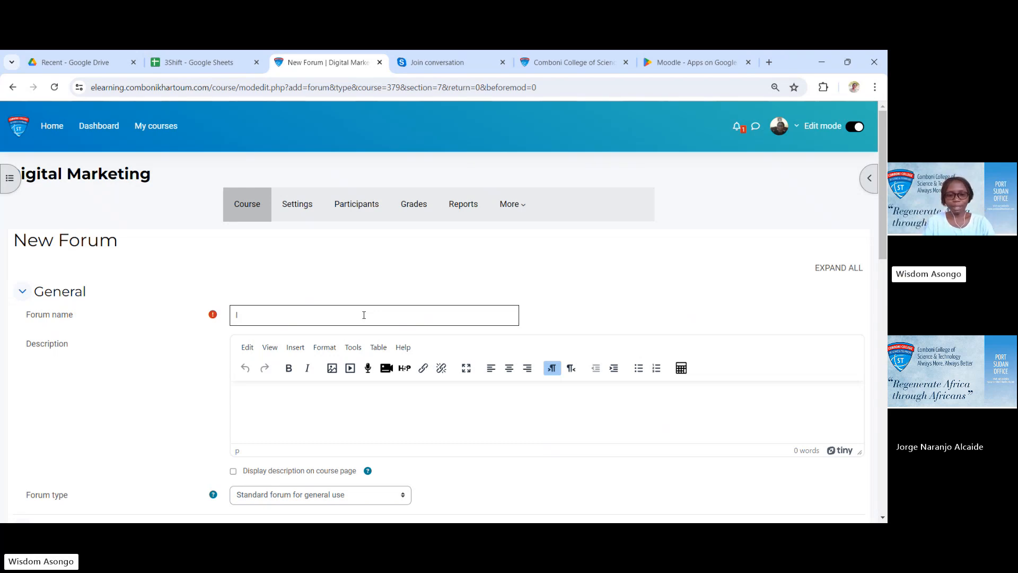
type("Intr")
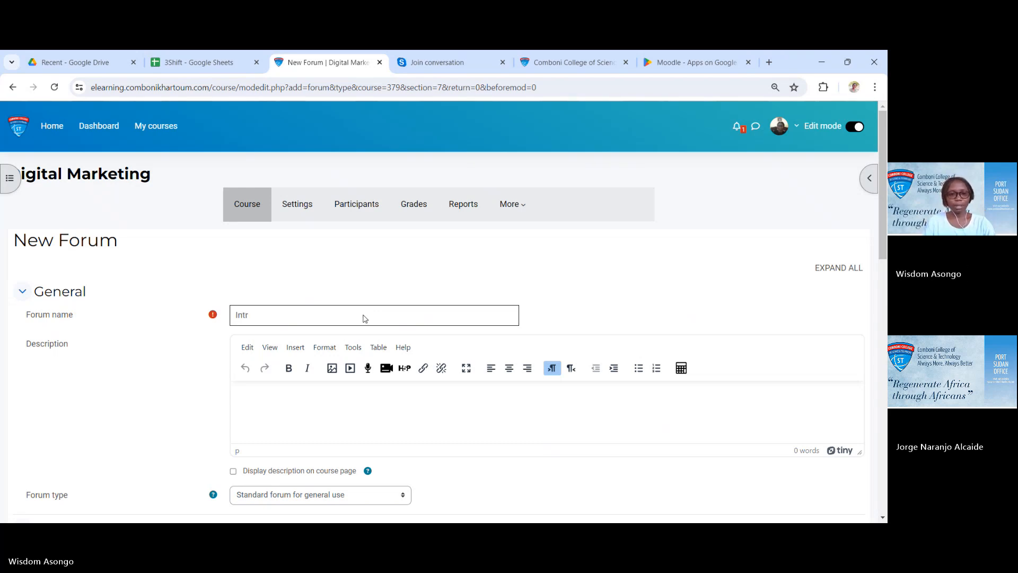
type("oduce y")
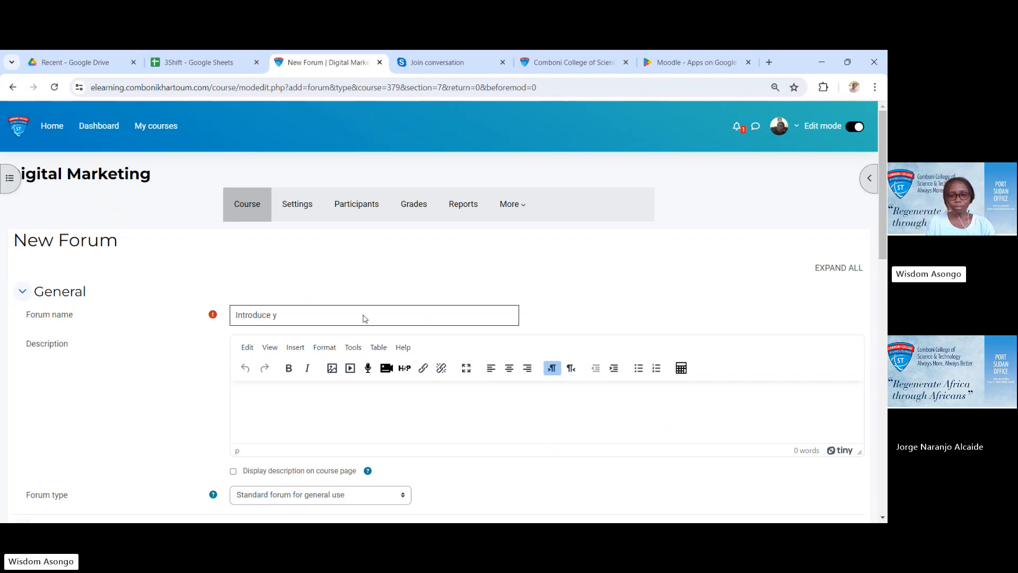
type("ourself")
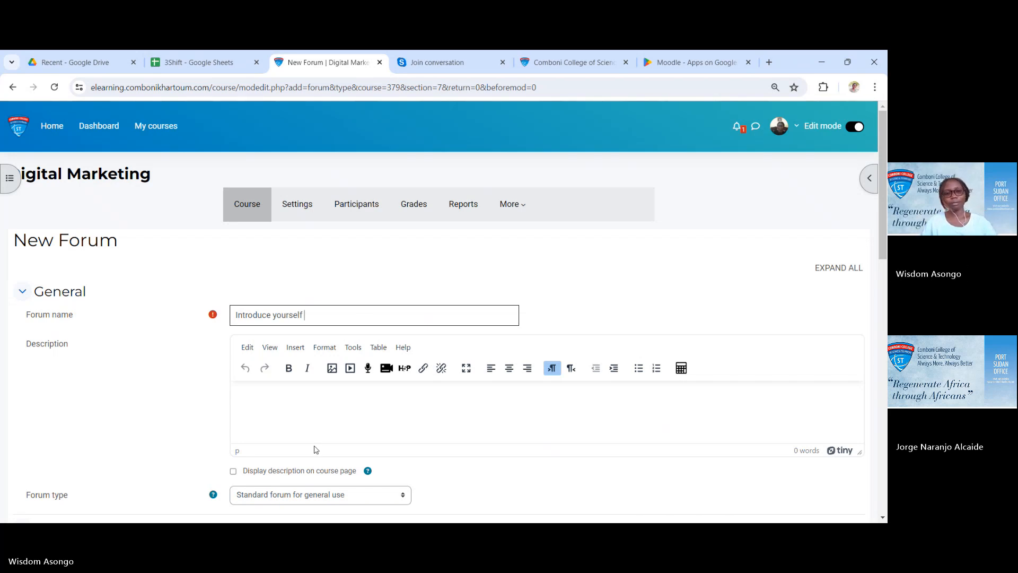
left_click(464, 440)
Expand the new forum's Availability settings and look through the remaining settings sections and save options.
scroll(458, 441, "down", 3)
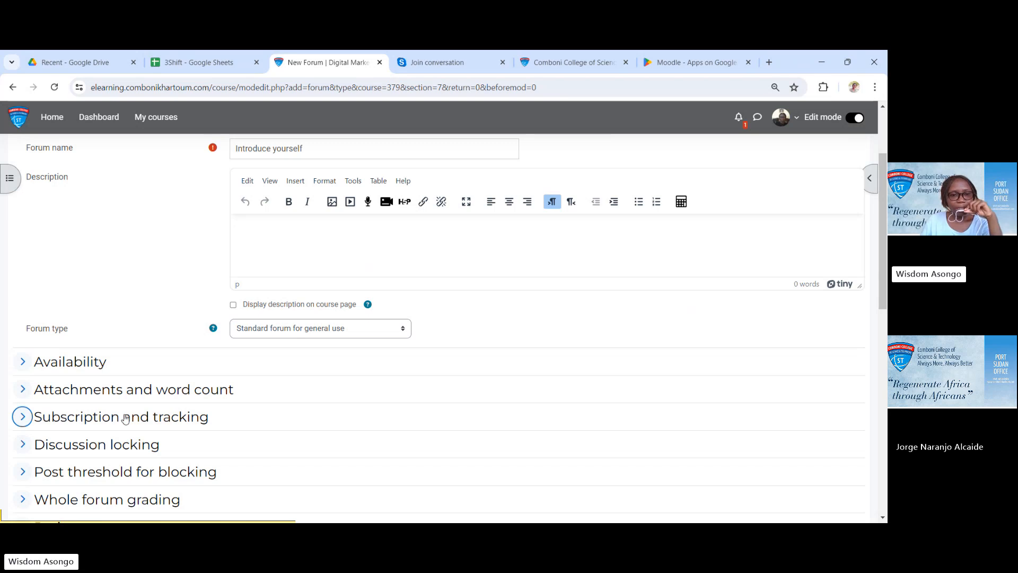
scroll(16, 419, "up", 1)
left_click(16, 420)
scroll(16, 419, "down", 2)
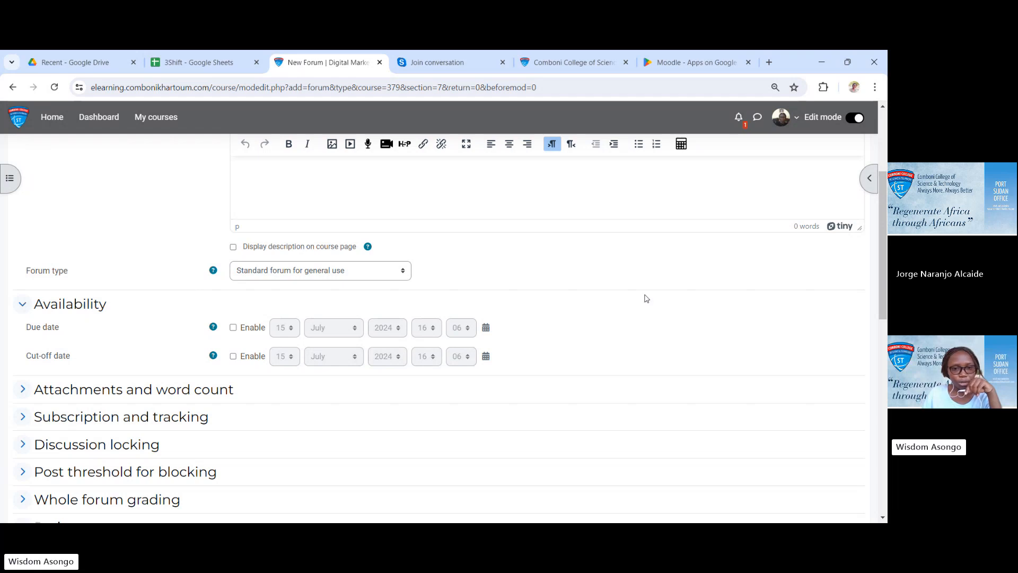
scroll(247, 367, "down", 5)
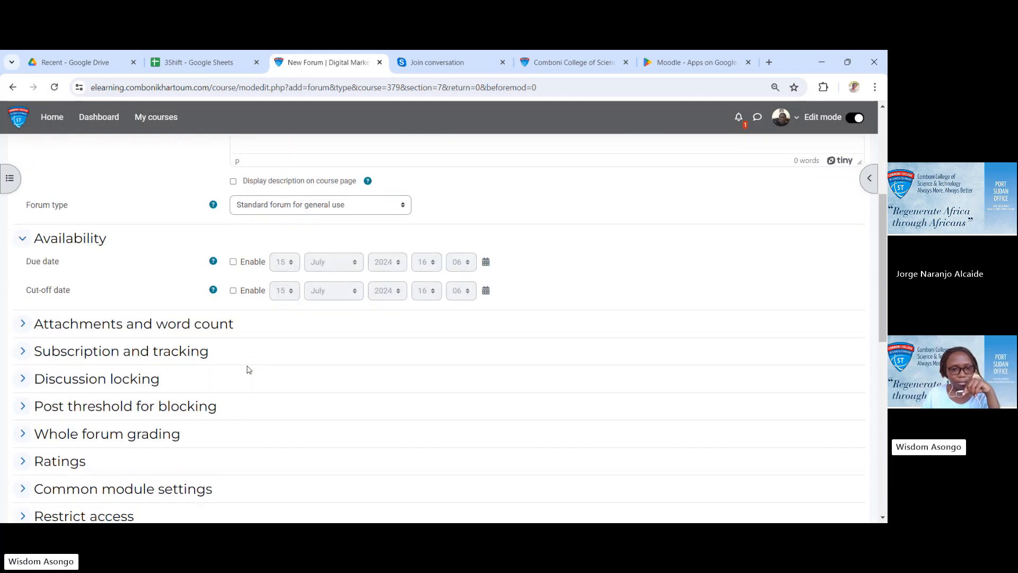
scroll(247, 369, "down", 3)
scroll(250, 369, "up", 1)
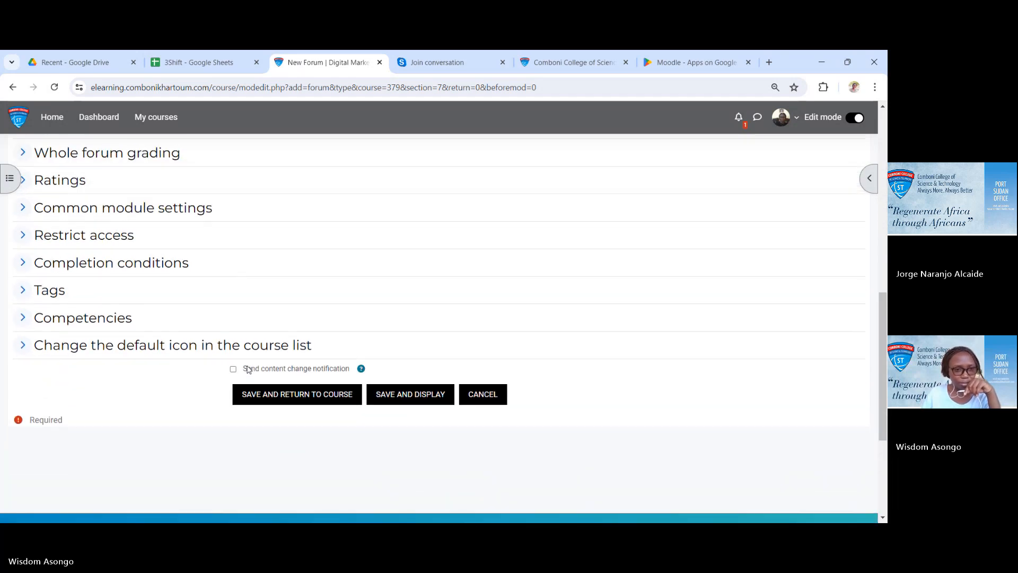
scroll(150, 337, "up", 9)
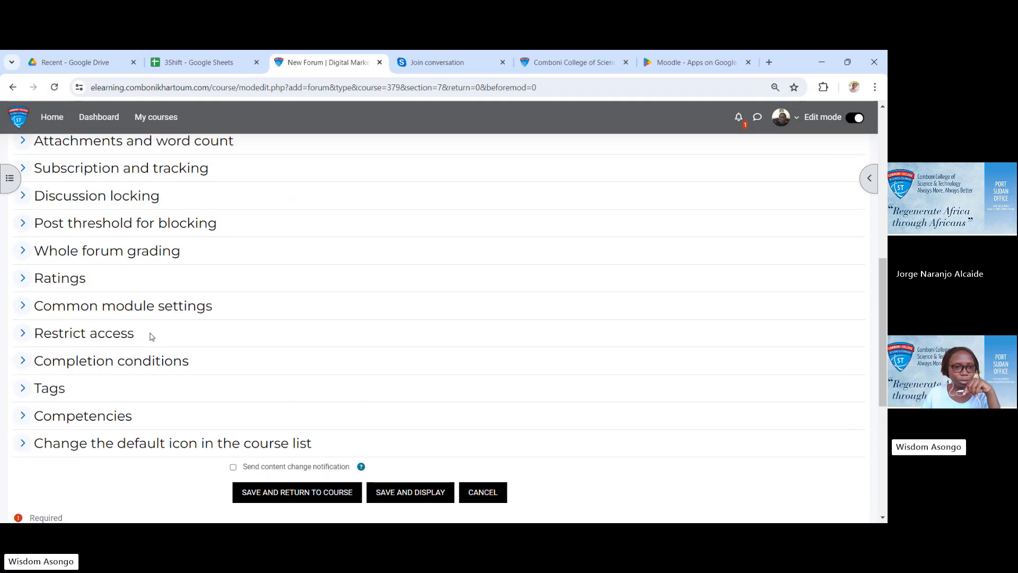
scroll(300, 366, "down", 10)
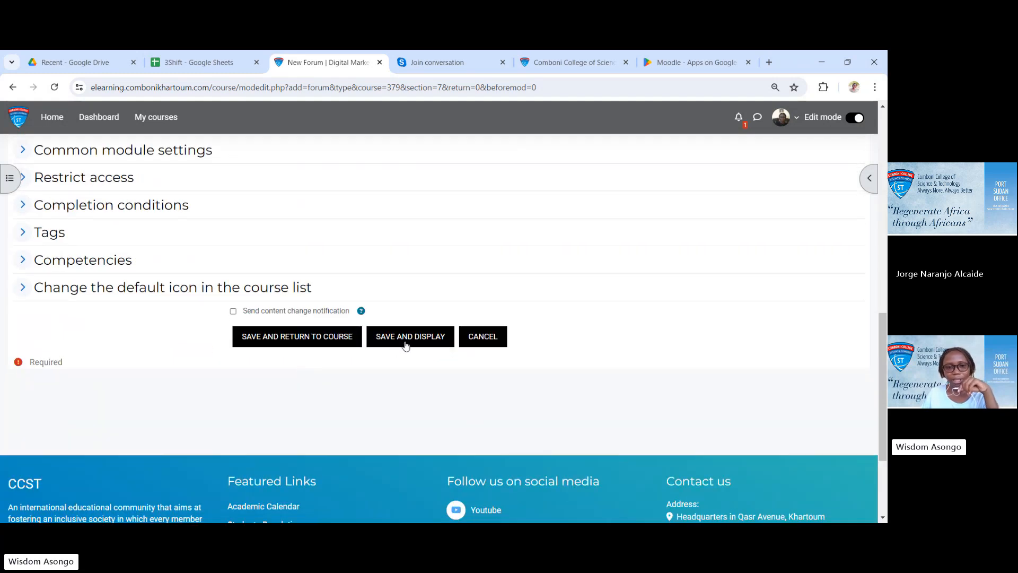
scroll(434, 318, "up", 9)
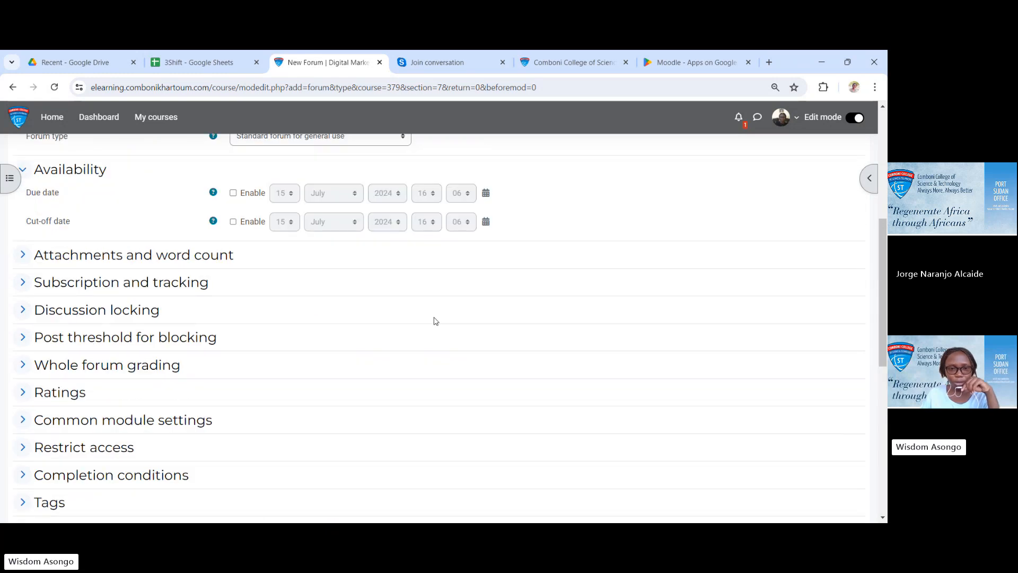
Cancel the new forum without saving it and turn off edit mode for the Digital Marketing course.
scroll(665, 453, "down", 9)
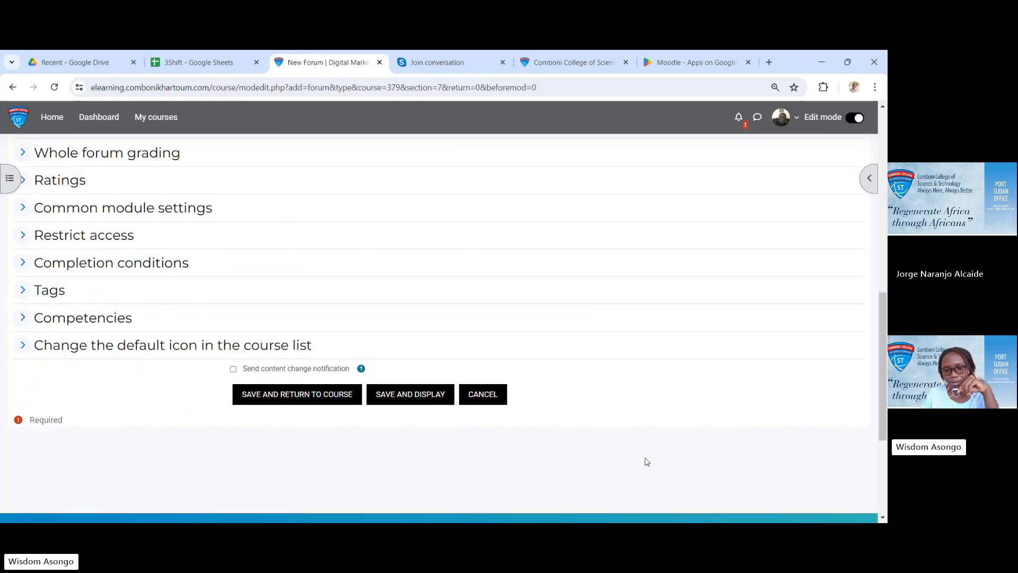
left_click(488, 397)
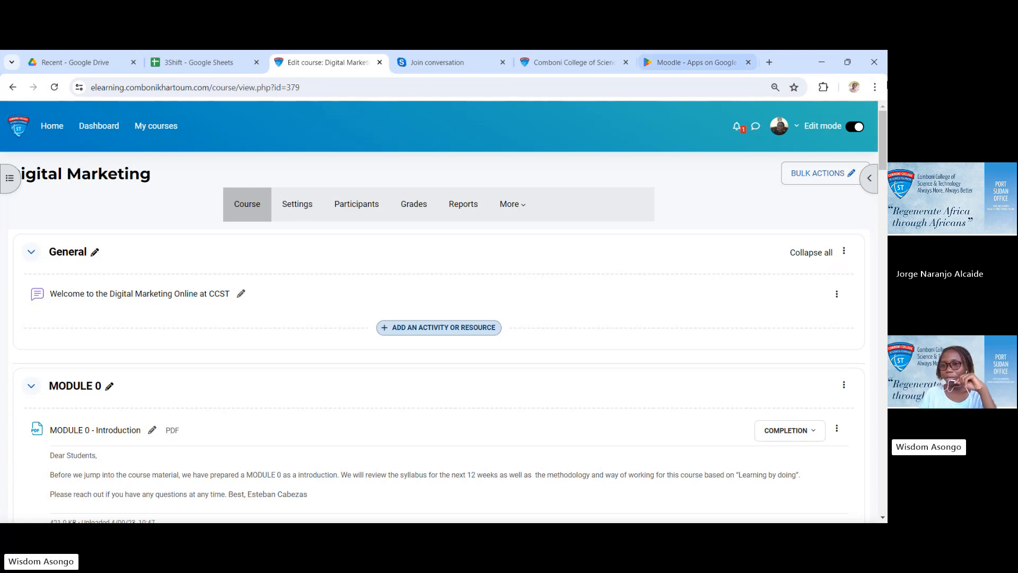
left_click(854, 127)
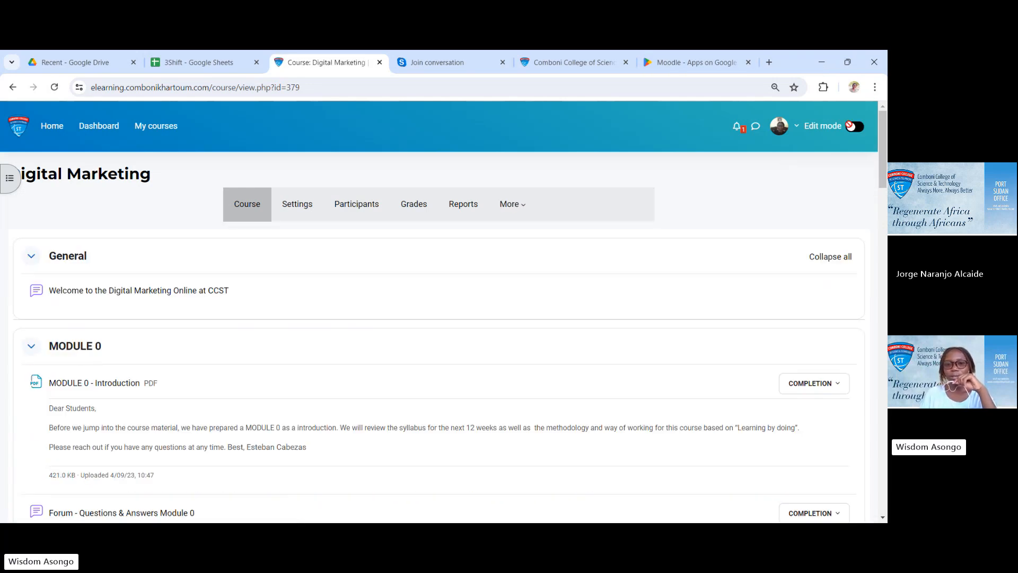
Look through the Digital Marketing course's sections and activities, including the forums in Module 0 and Module 1.
scroll(265, 289, "down", 6)
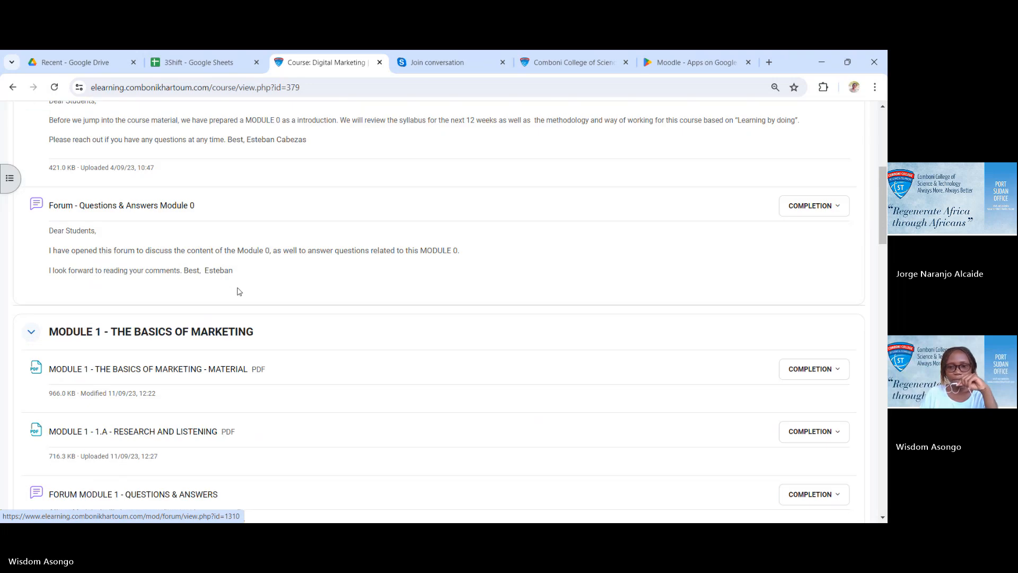
scroll(313, 361, "down", 14)
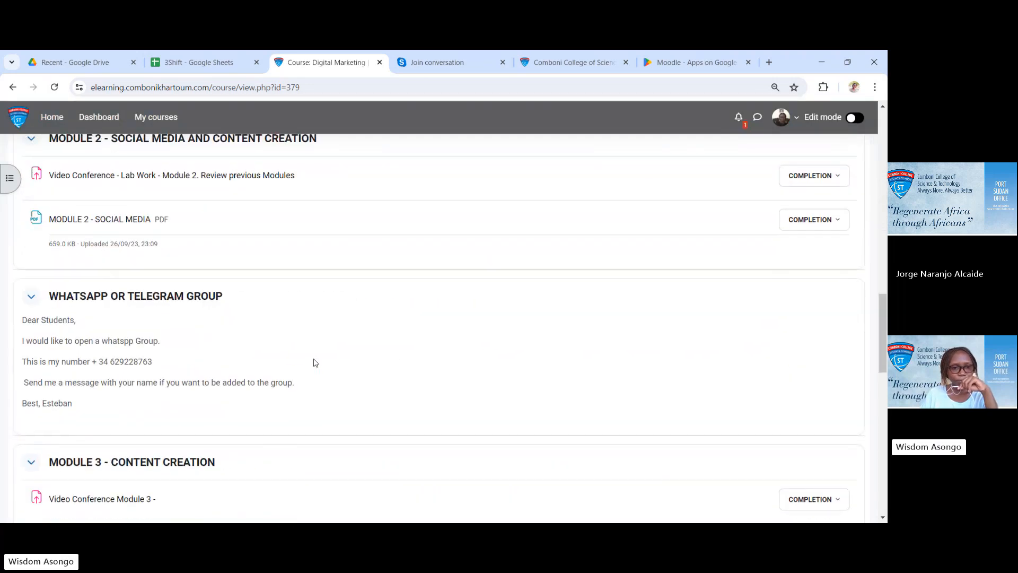
scroll(314, 362, "down", 8)
scroll(315, 361, "up", 11)
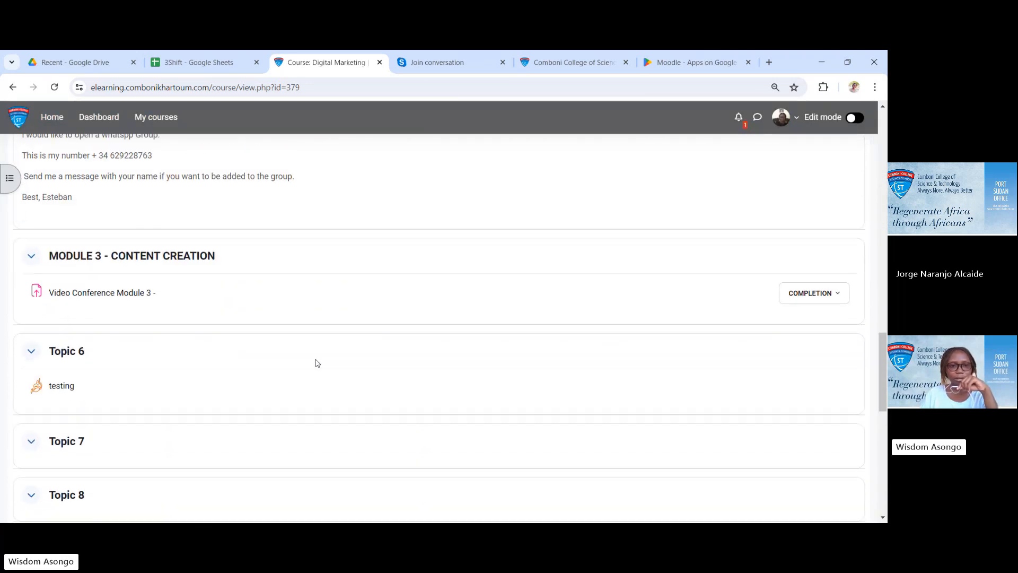
scroll(317, 363, "up", 5)
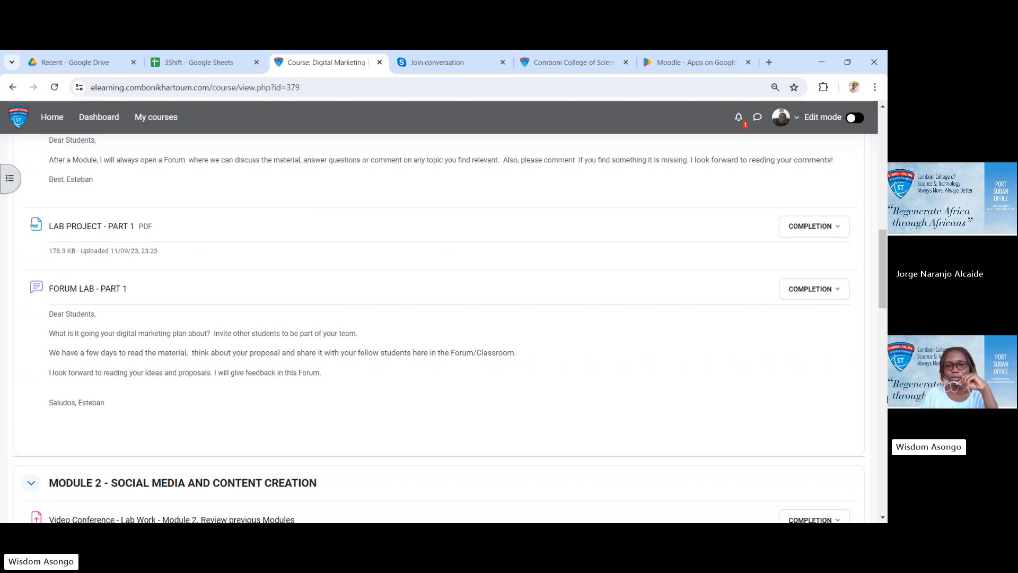
scroll(460, 351, "down", 1)
scroll(457, 352, "up", 5)
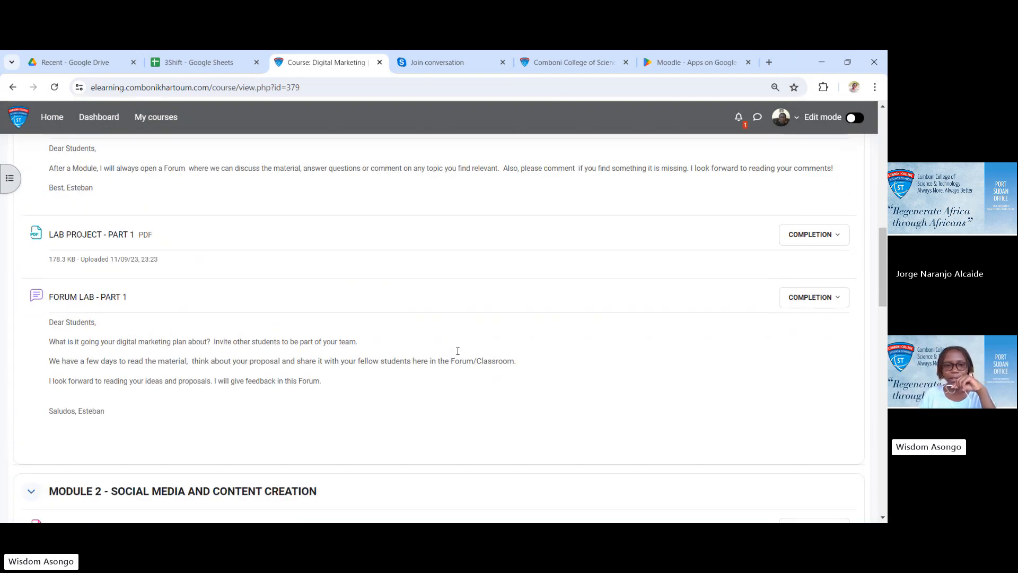
scroll(459, 354, "up", 4)
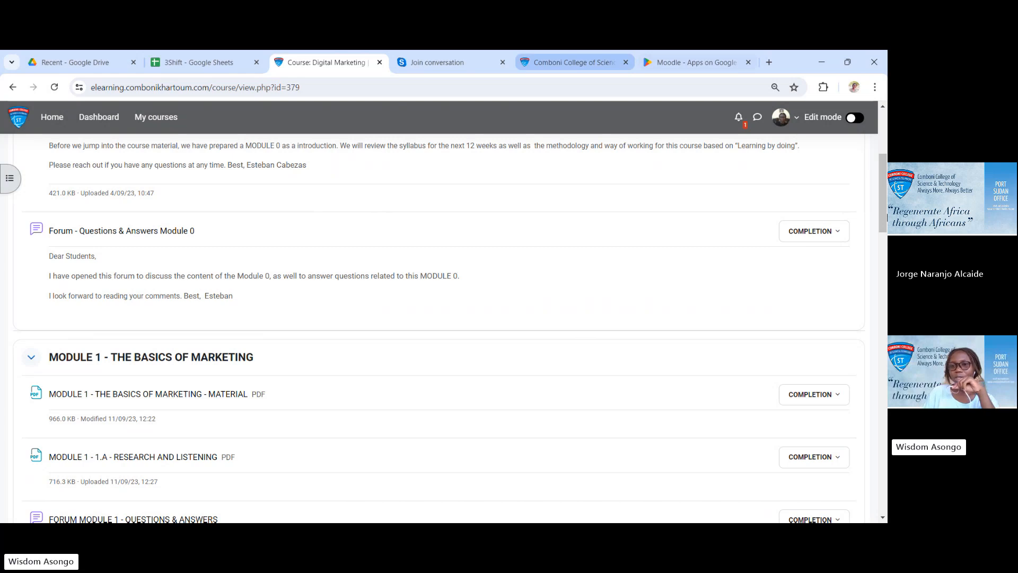
scroll(3, 192, "up", 5)
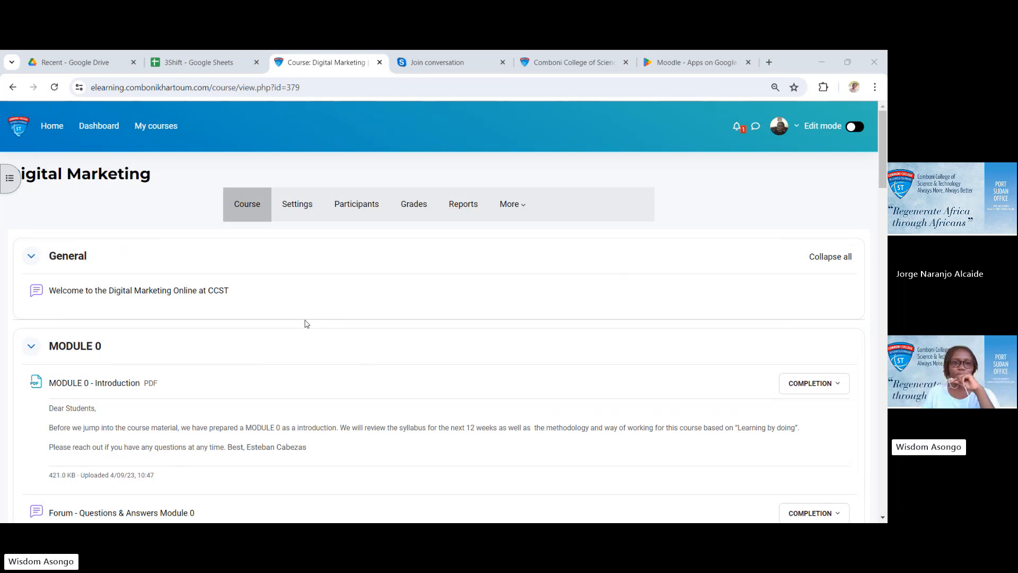
scroll(306, 326, "down", 3)
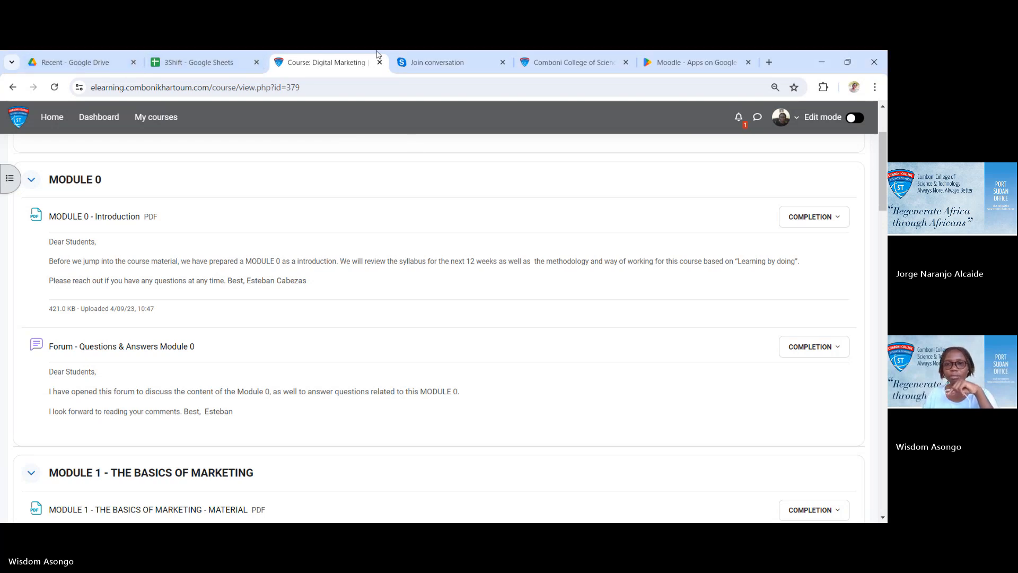
Switch to the college website and open its Contact page at the contact details for issues related to Moodle.
left_click(563, 66)
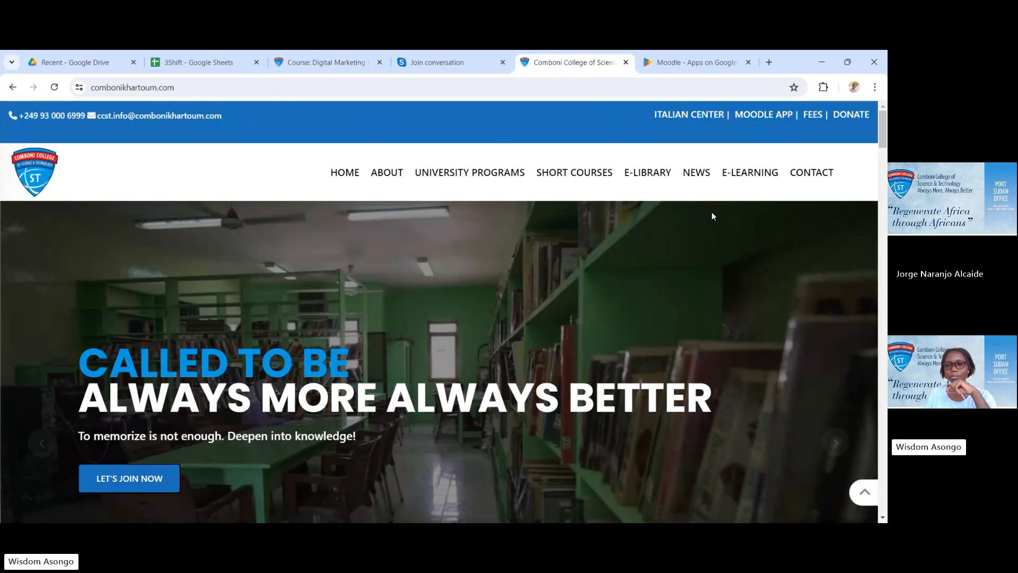
left_click(812, 173)
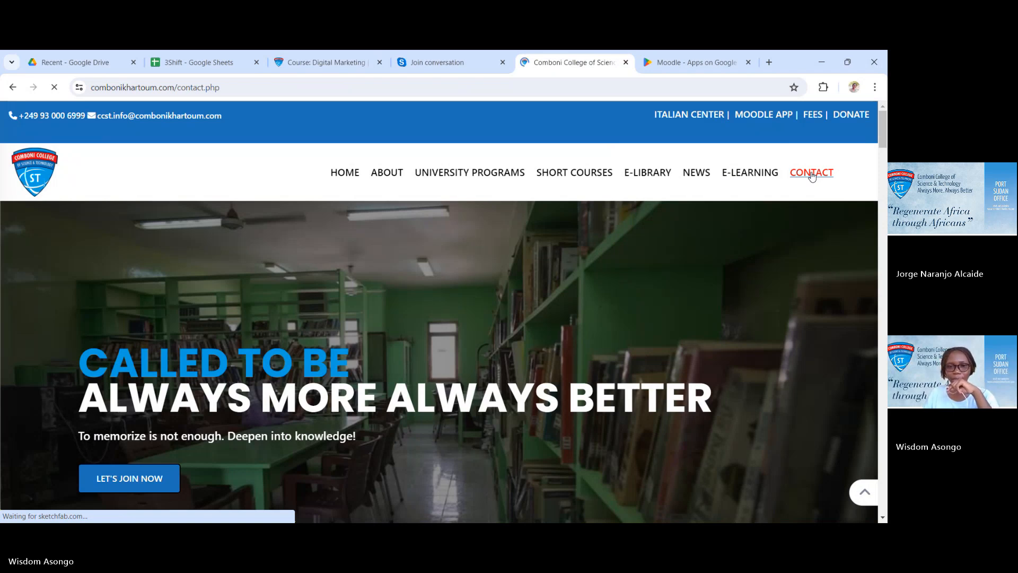
scroll(583, 265, "down", 5)
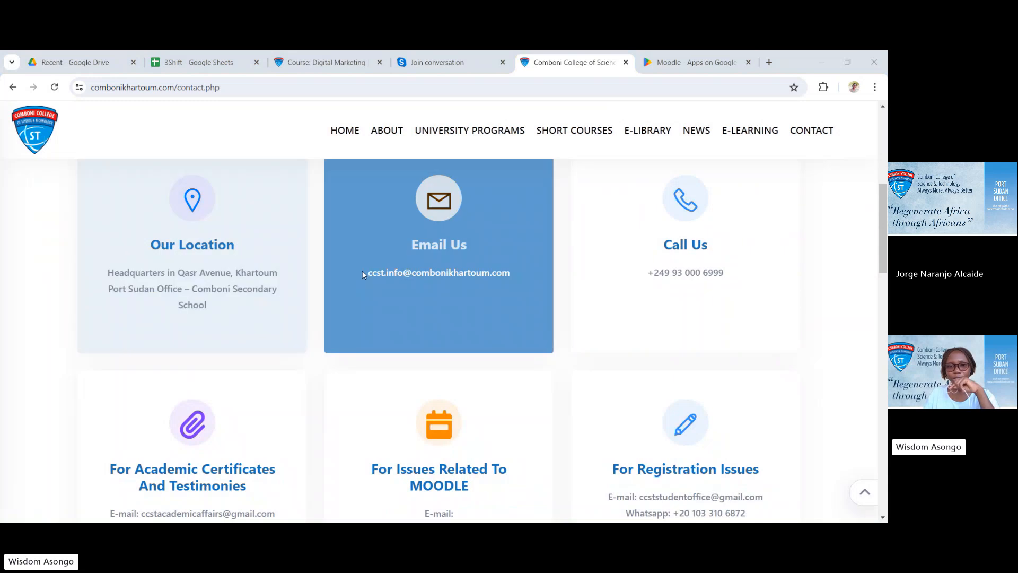
scroll(808, 396, "down", 1)
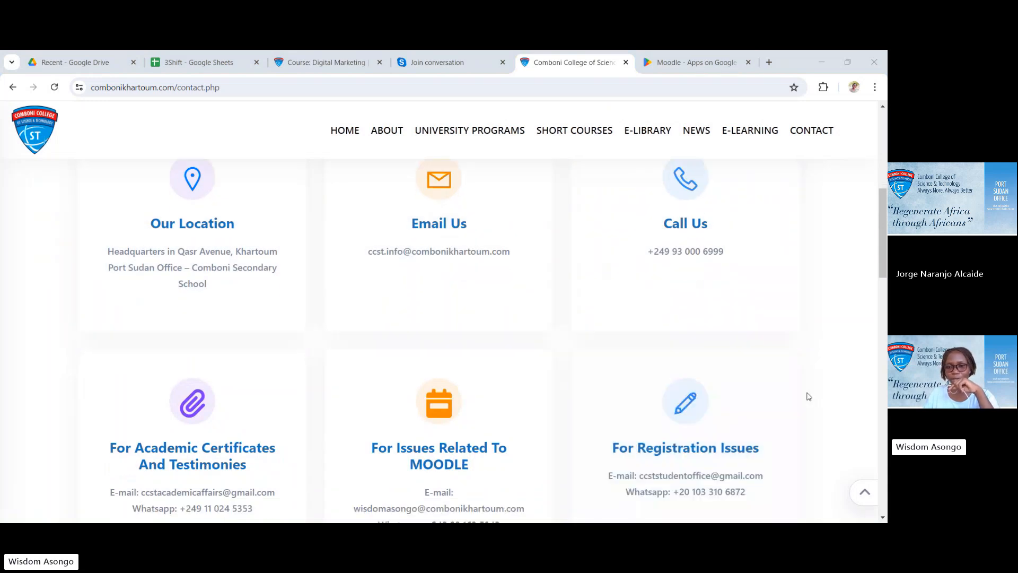
scroll(808, 396, "down", 4)
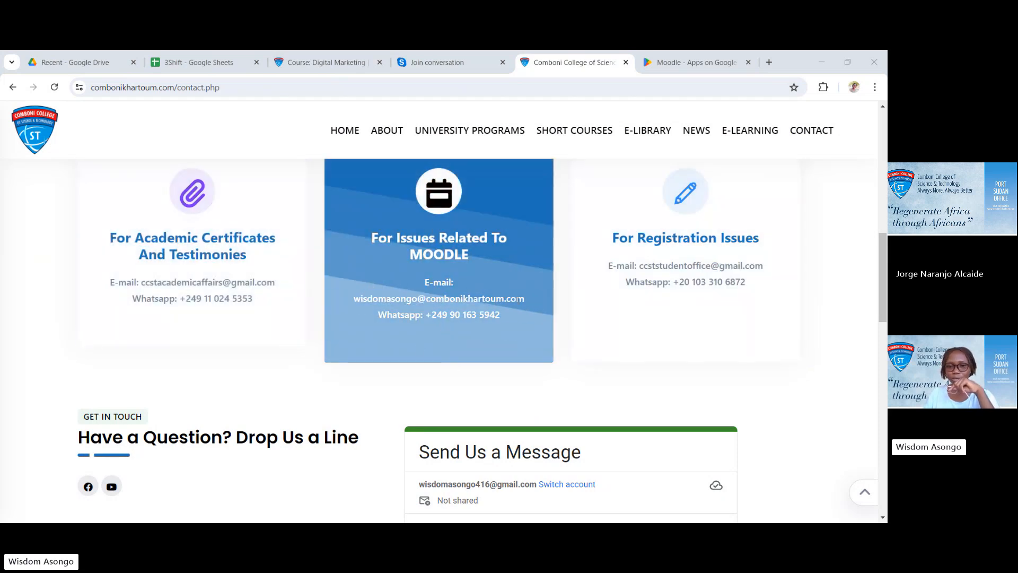
Highlight the WhatsApp number given for Moodle issues and look over the rest of the Contact page.
left_click_drag(525, 299, 375, 317)
left_click(502, 321)
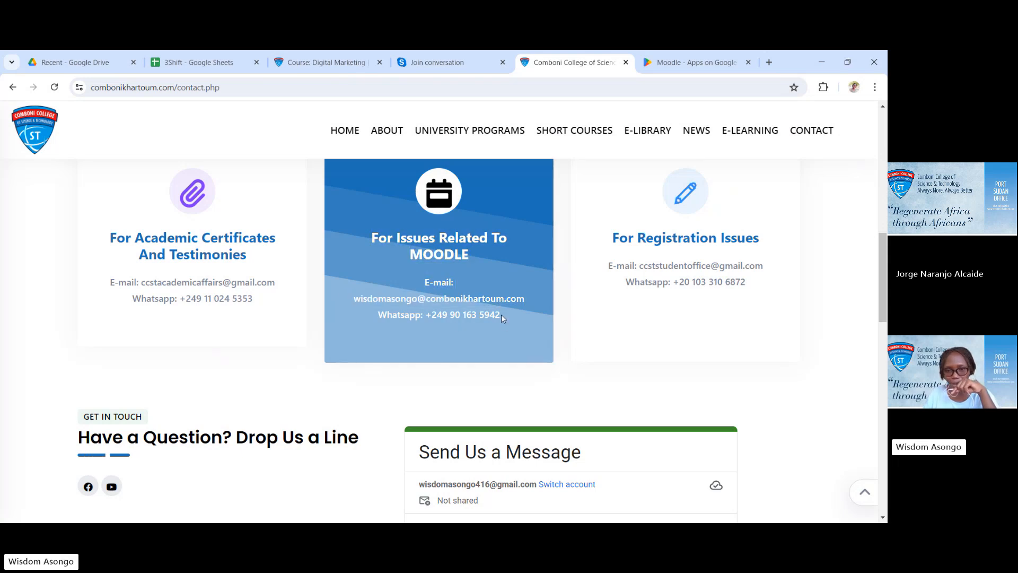
left_click_drag(502, 315, 427, 316)
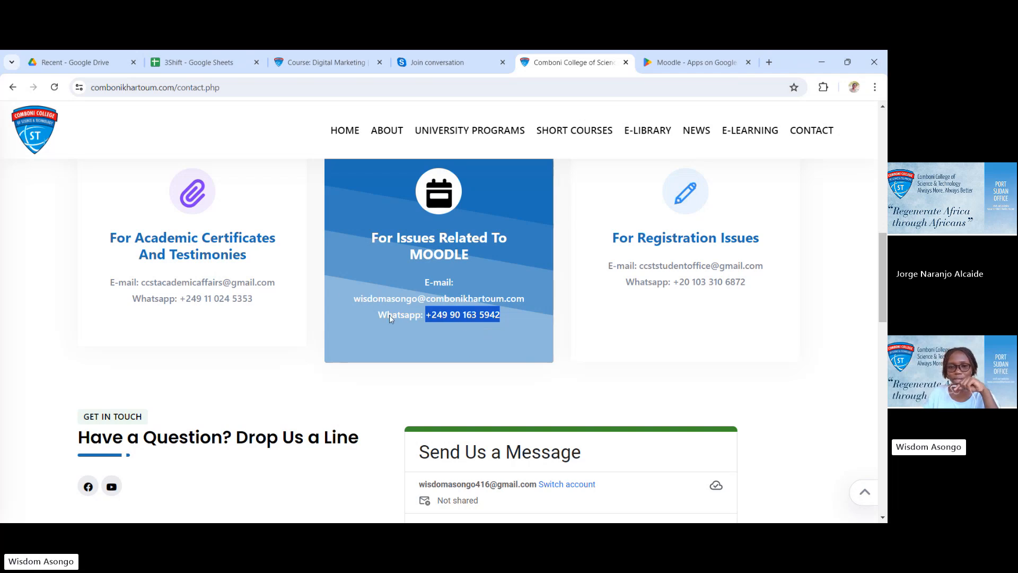
scroll(415, 420, "down", 1)
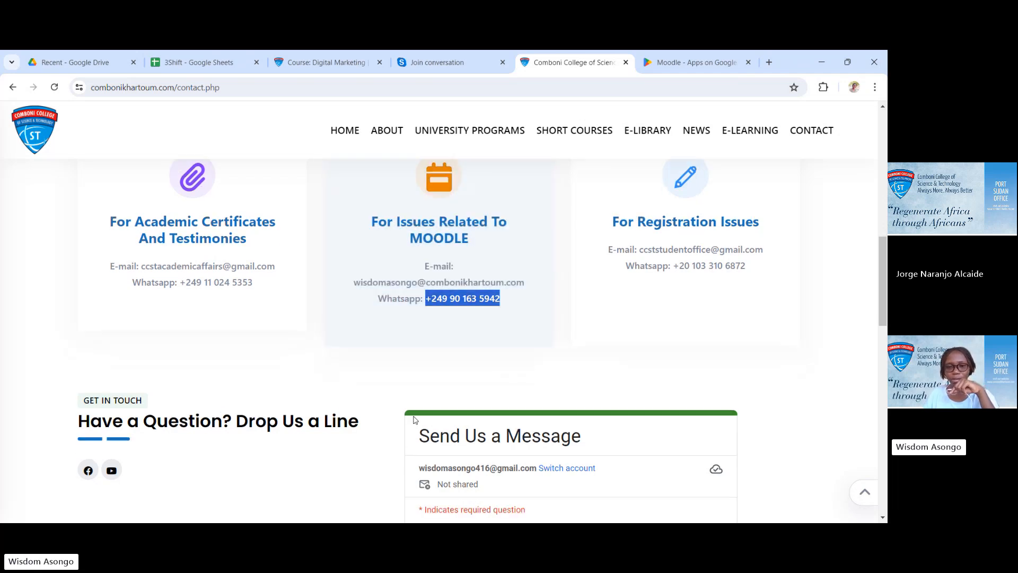
scroll(415, 419, "down", 3)
scroll(414, 419, "up", 10)
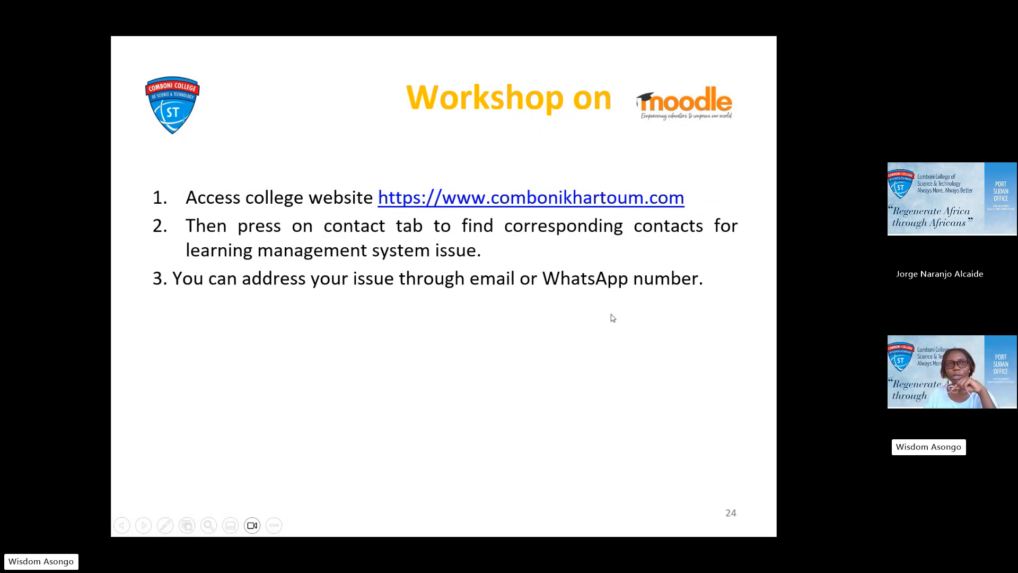
left_click(211, 384)
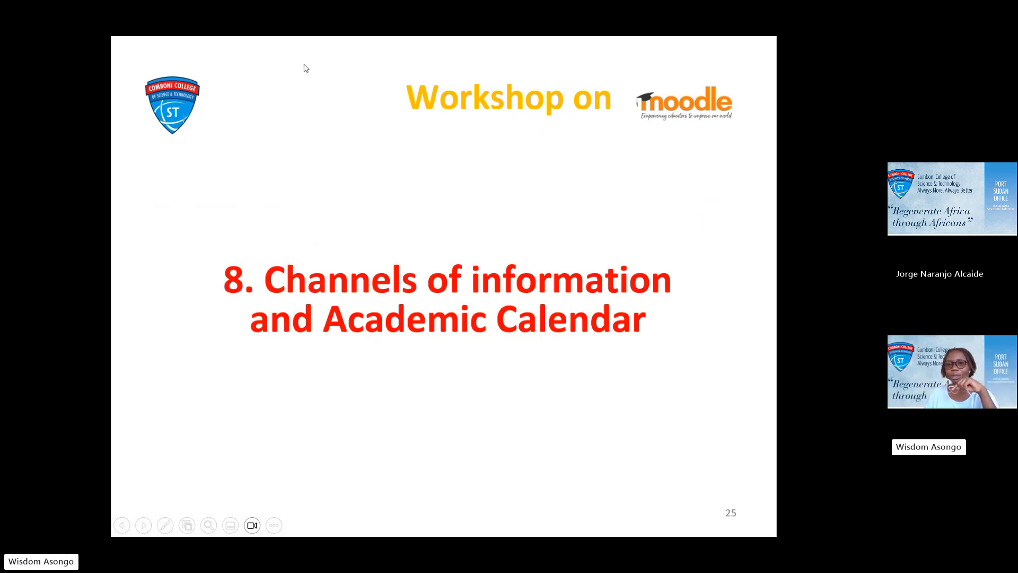